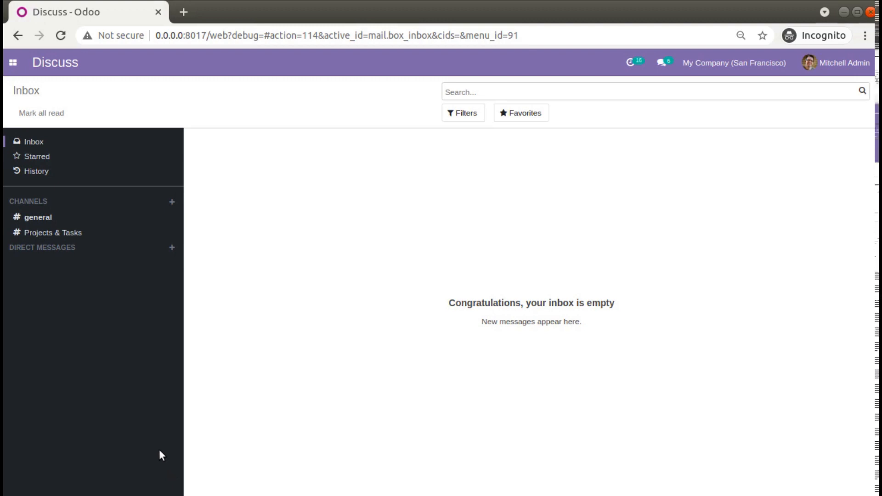
Open the list of confirmed sales orders in the Sales app
{"action": "left_click", "coordinate": [13, 62]}
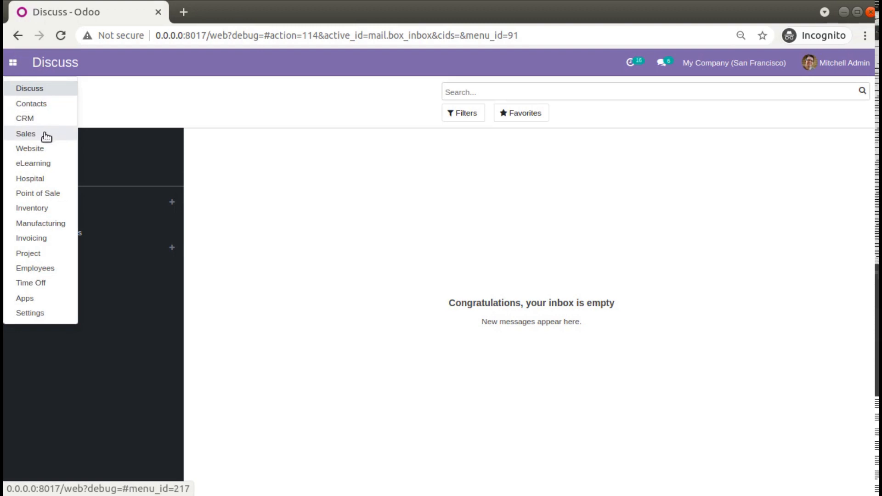
{"action": "left_click", "coordinate": [48, 134]}
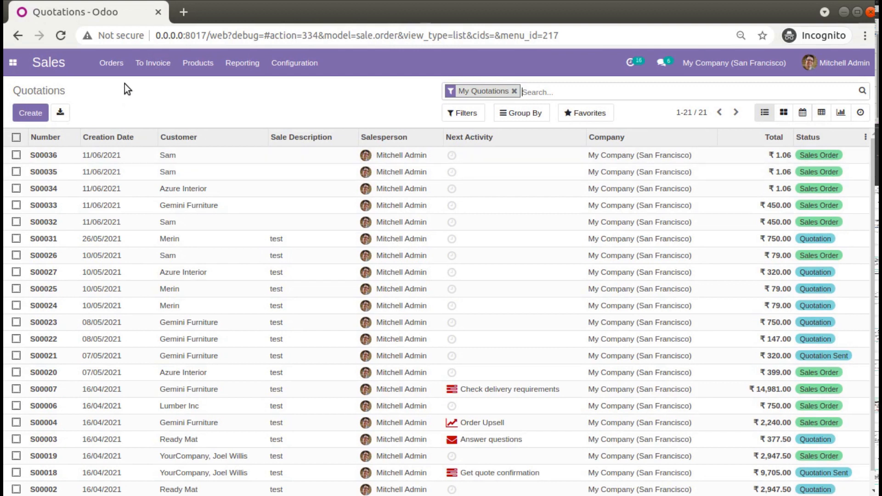
{"action": "left_click", "coordinate": [112, 63]}
{"action": "left_click", "coordinate": [118, 103]}
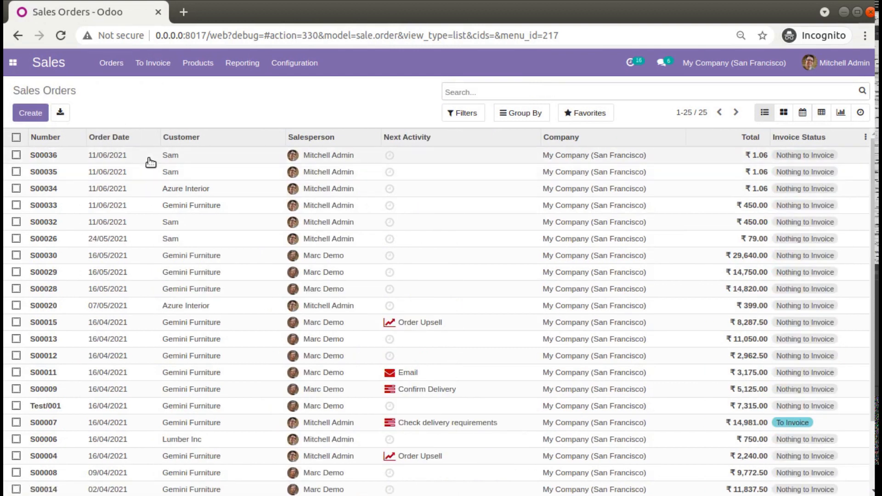
Print the first sales order in the list as a Quotation / Order PDF and inspect its company address block
{"action": "left_click", "coordinate": [110, 159]}
{"action": "left_click", "coordinate": [349, 113]}
{"action": "left_click", "coordinate": [352, 134]}
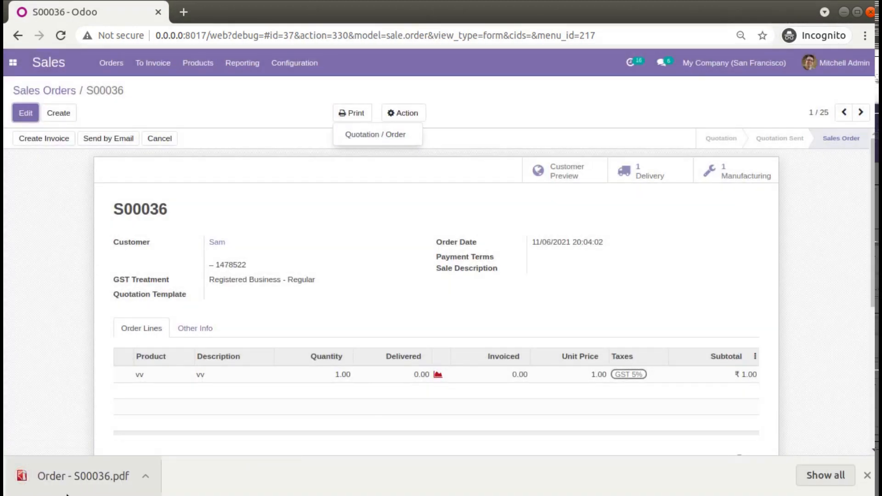
{"action": "left_click", "coordinate": [128, 473]}
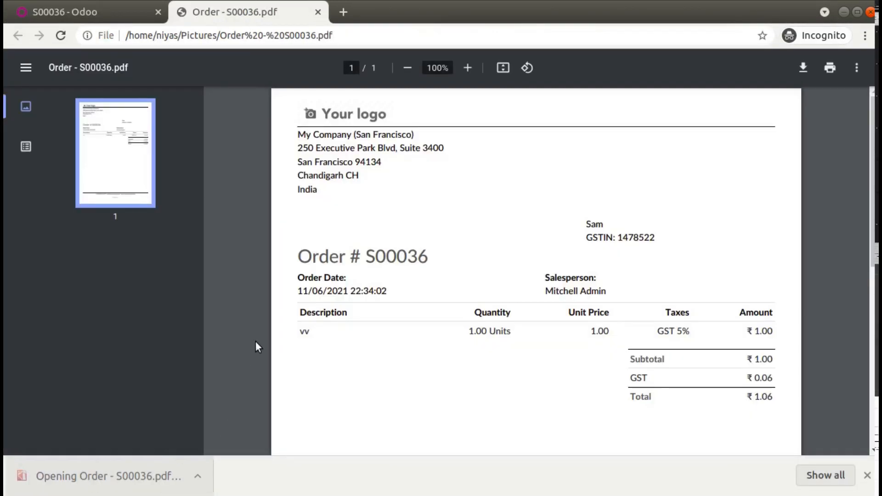
{"action": "left_click_drag", "start_coordinate": [300, 134], "coordinate": [358, 178]}
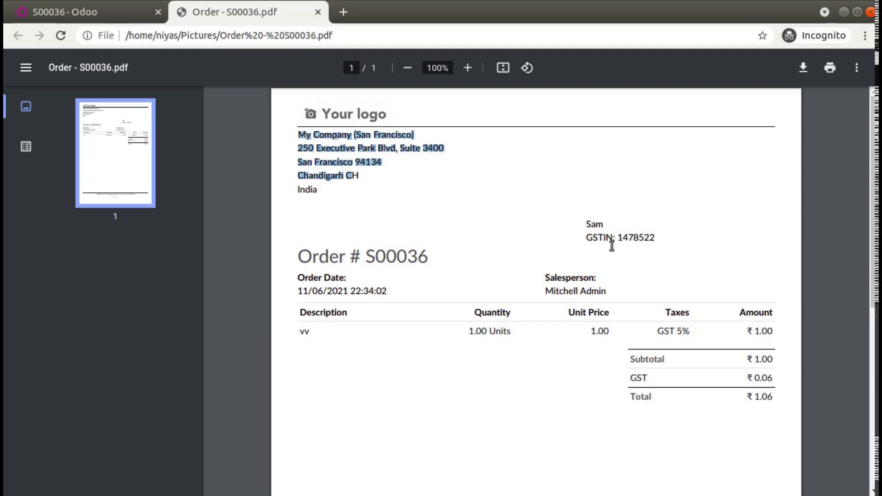
Return to Odoo and open the Azure Interior order from the quotations list
{"action": "left_click", "coordinate": [122, 20]}
{"action": "left_click", "coordinate": [67, 92]}
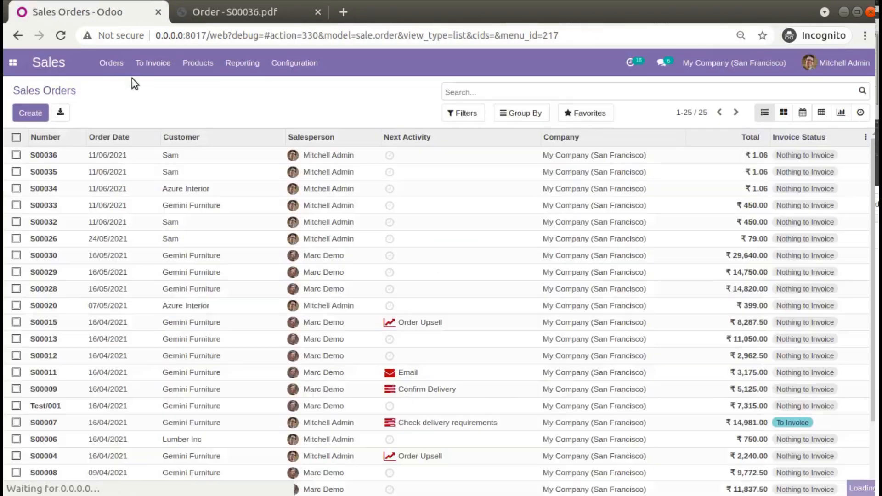
{"action": "left_click", "coordinate": [153, 63]}
{"action": "left_click", "coordinate": [111, 63]}
{"action": "left_click", "coordinate": [115, 86]}
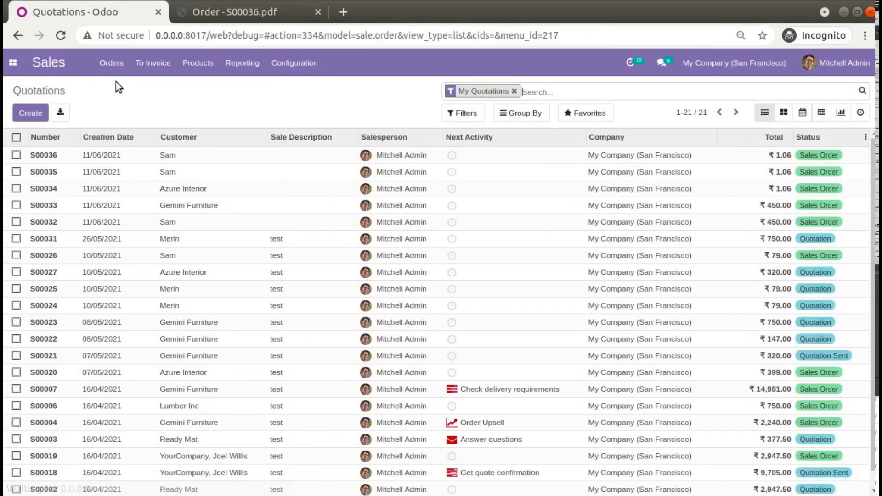
{"action": "left_click", "coordinate": [136, 192]}
Print the Azure Interior order as a Quotation / Order PDF and open it in place of the earlier PDF
{"action": "left_click", "coordinate": [353, 115]}
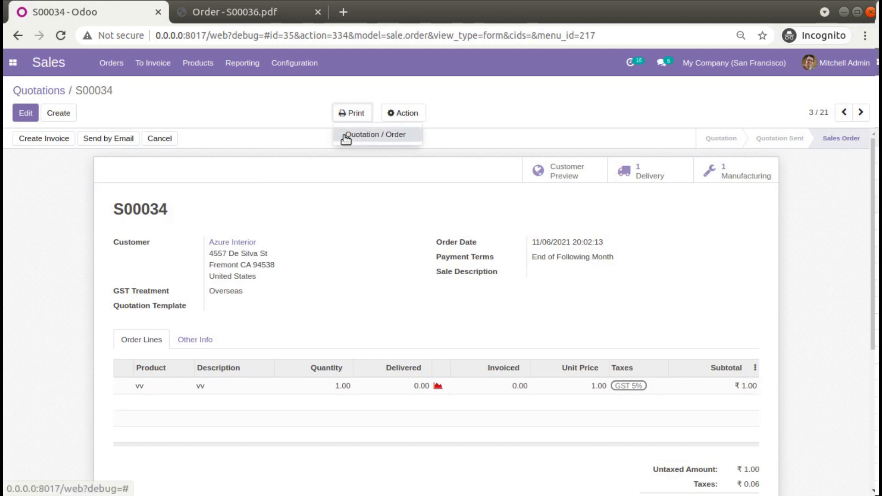
{"action": "left_click", "coordinate": [344, 136]}
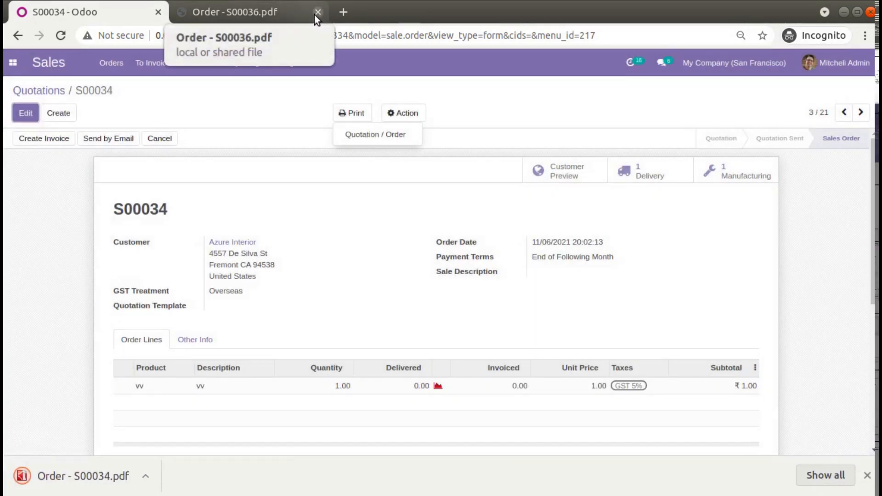
{"action": "left_click", "coordinate": [317, 12]}
{"action": "left_click", "coordinate": [111, 477]}
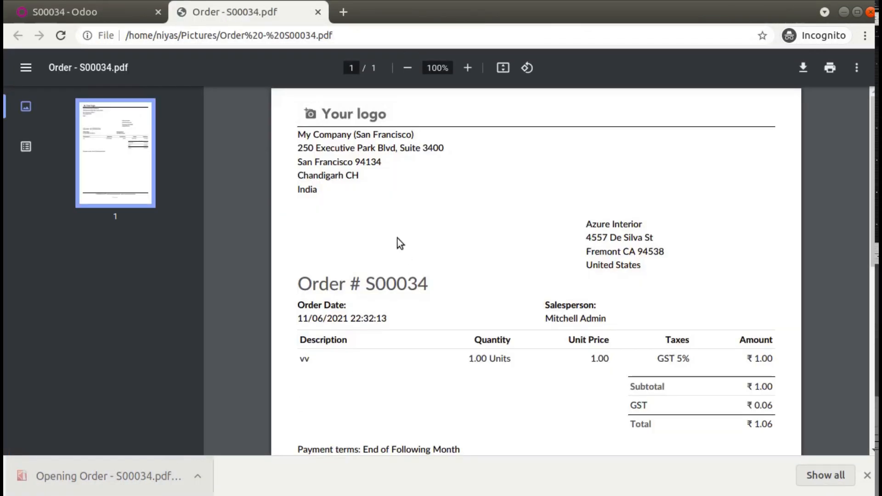
Examine the layout of the company and customer address blocks on the printed Azure Interior order
{"action": "left_click_drag", "start_coordinate": [297, 134], "coordinate": [348, 189]}
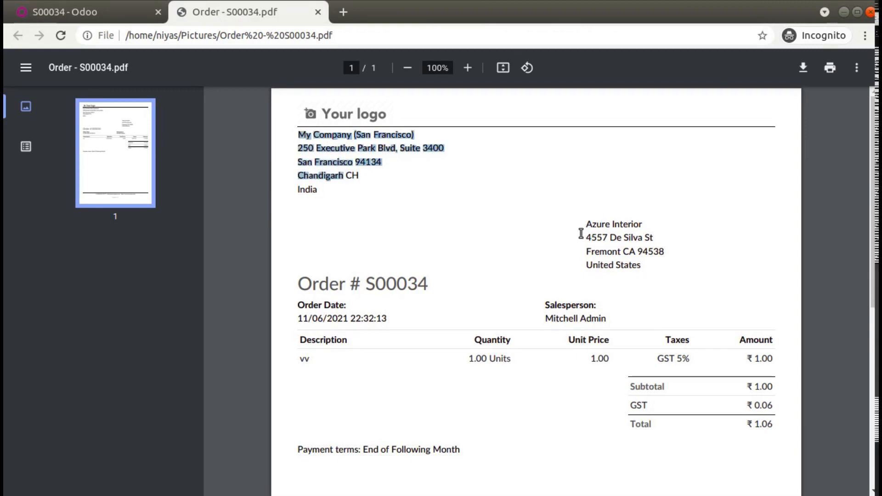
{"action": "left_click_drag", "start_coordinate": [580, 225], "coordinate": [652, 273]}
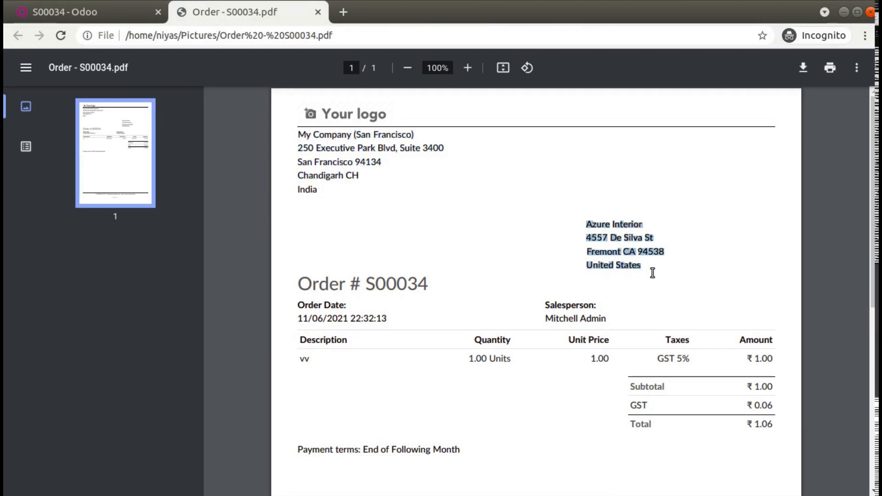
{"action": "left_click", "coordinate": [642, 296]}
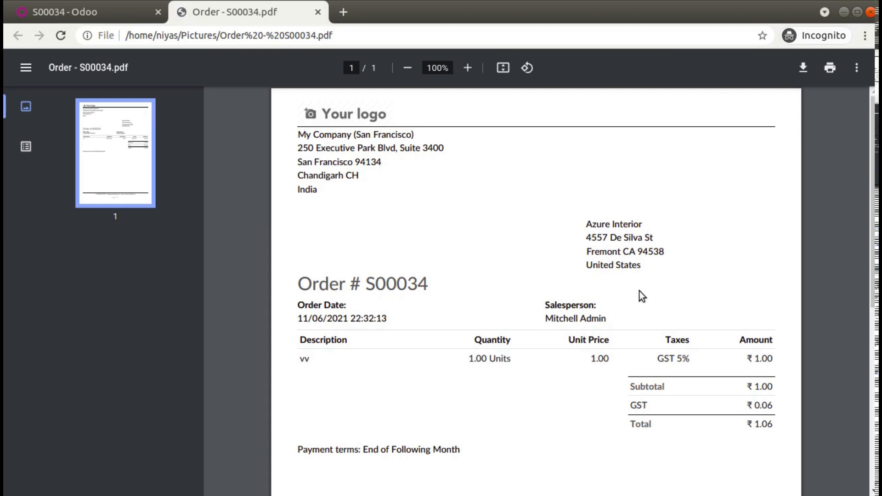
{"action": "triple_click", "coordinate": [601, 224]}
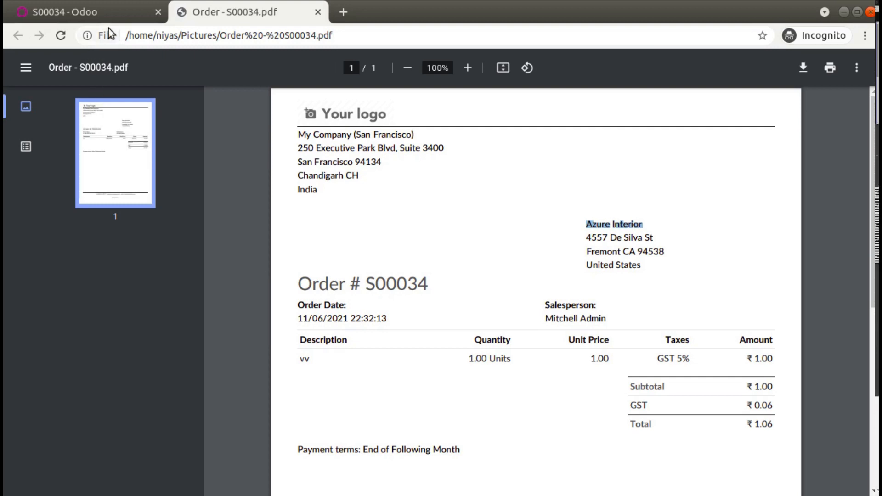
Return to Odoo and activate the developer mode in the general settings
{"action": "left_click", "coordinate": [118, 12]}
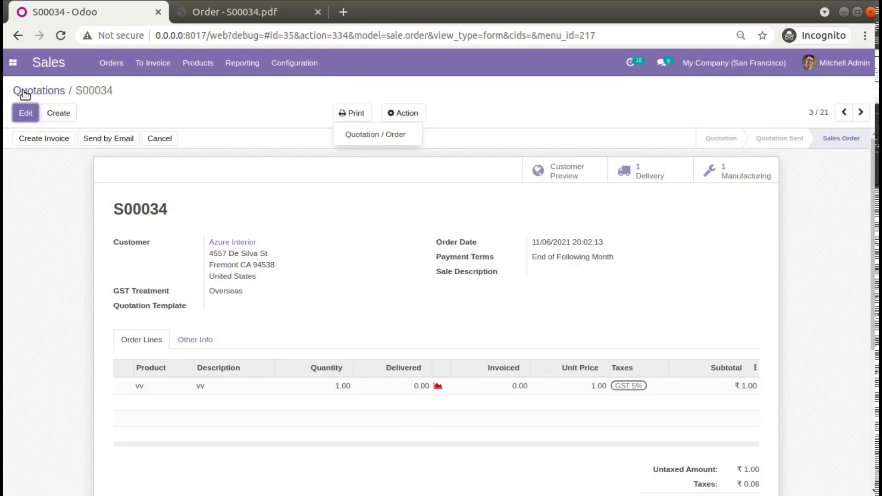
{"action": "left_click", "coordinate": [14, 63]}
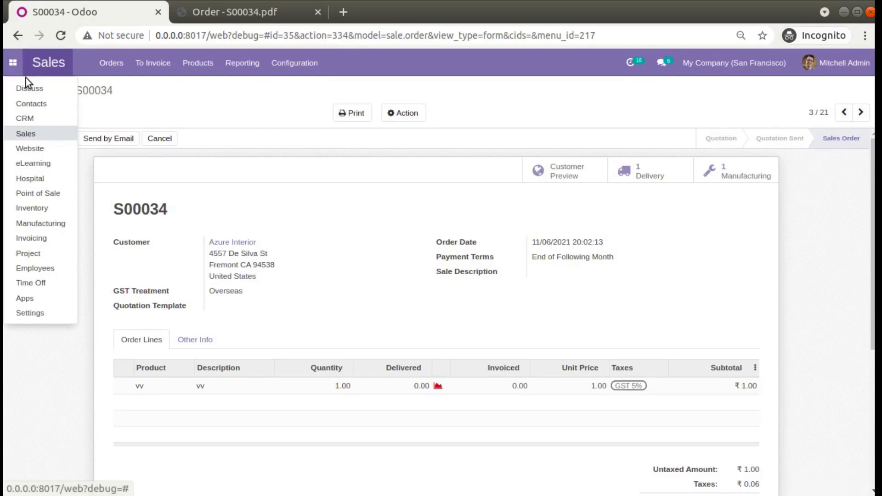
{"action": "left_click", "coordinate": [54, 311]}
{"action": "left_click_drag", "start_coordinate": [873, 180], "coordinate": [873, 442]}
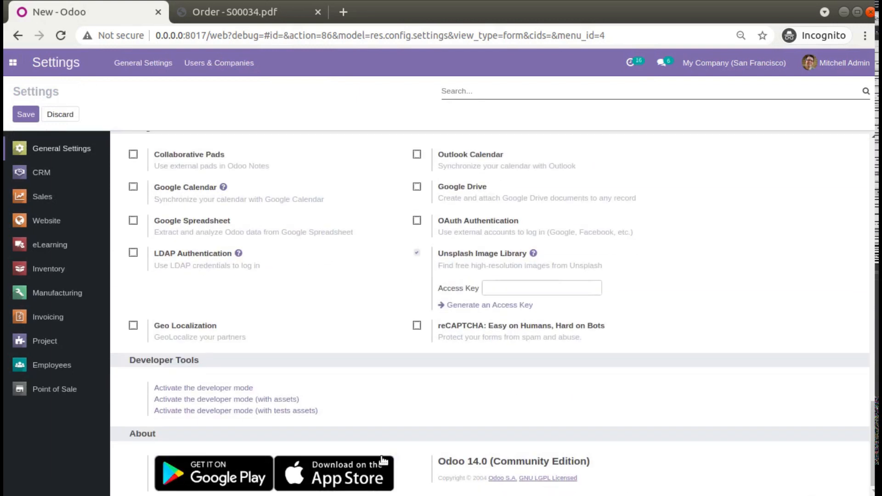
{"action": "left_click", "coordinate": [197, 390]}
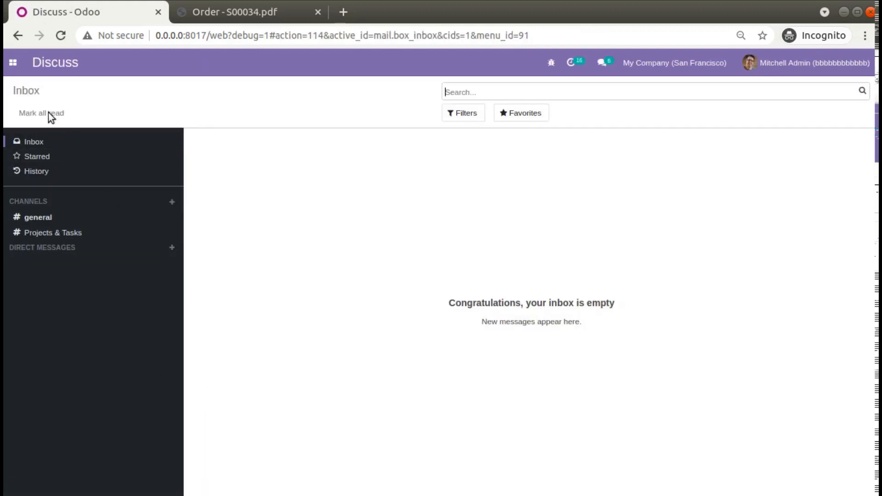
Open the Countries list in the Contacts app's localization configuration
{"action": "left_click", "coordinate": [13, 62]}
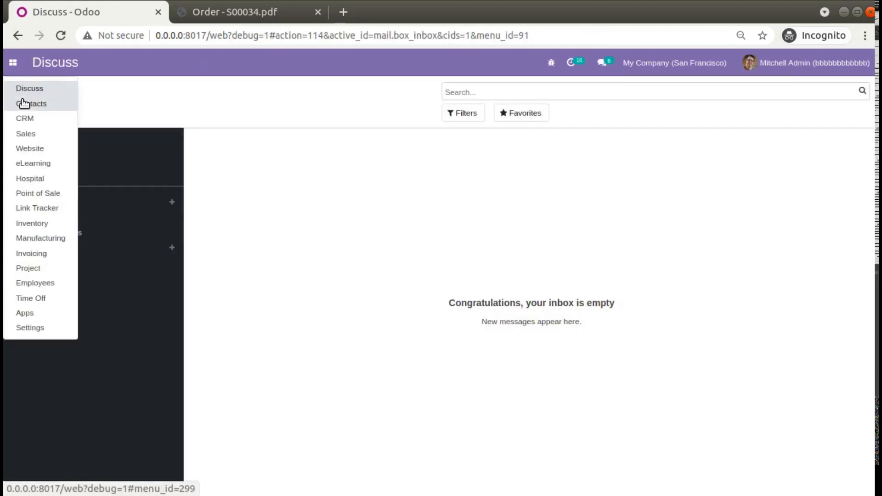
{"action": "left_click", "coordinate": [21, 101]}
{"action": "left_click", "coordinate": [203, 61]}
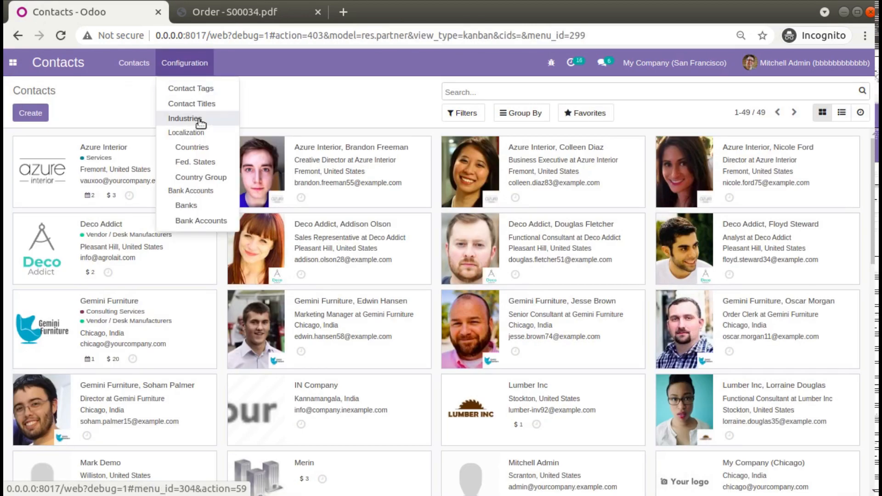
{"action": "left_click", "coordinate": [192, 147]}
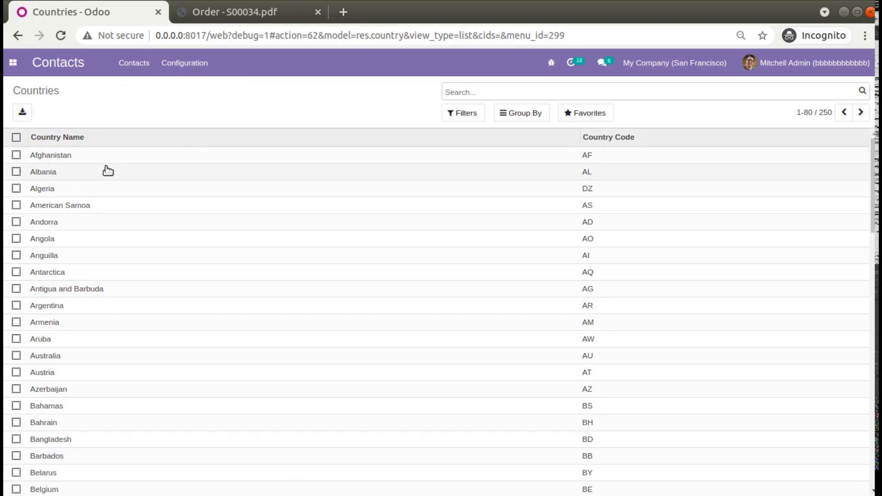
Open the Afghanistan country record in edit mode and review its Advanced Address Formatting options
{"action": "left_click", "coordinate": [69, 157]}
{"action": "left_click", "coordinate": [27, 114]}
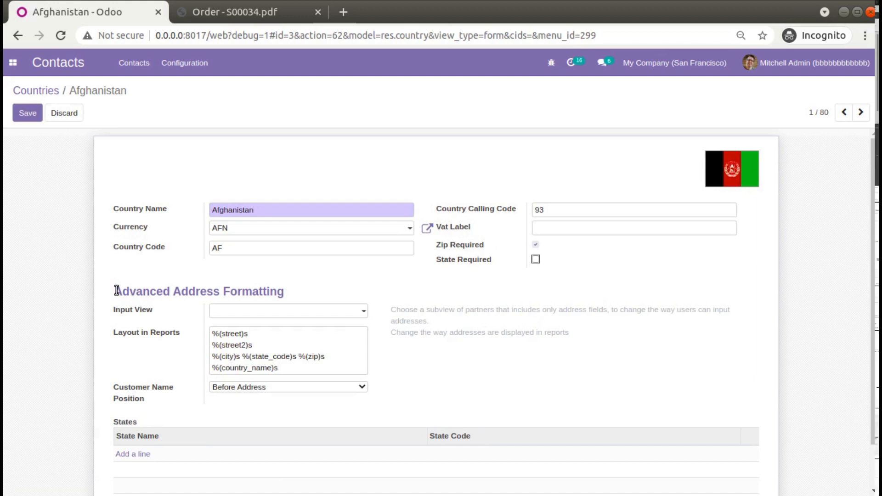
{"action": "scroll", "coordinate": [165, 289], "scroll_direction": "down", "scroll_amount": 2}
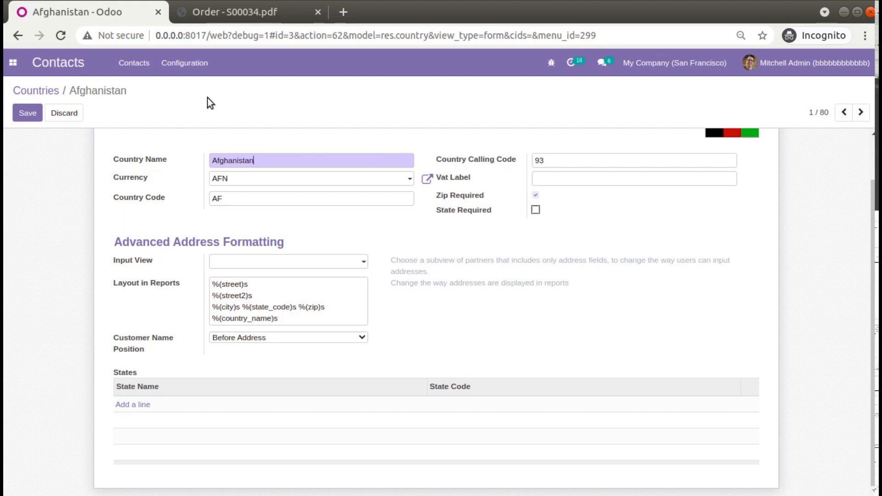
Examine the company address on the printed order, especially the state name and state code line
{"action": "left_click", "coordinate": [219, 9]}
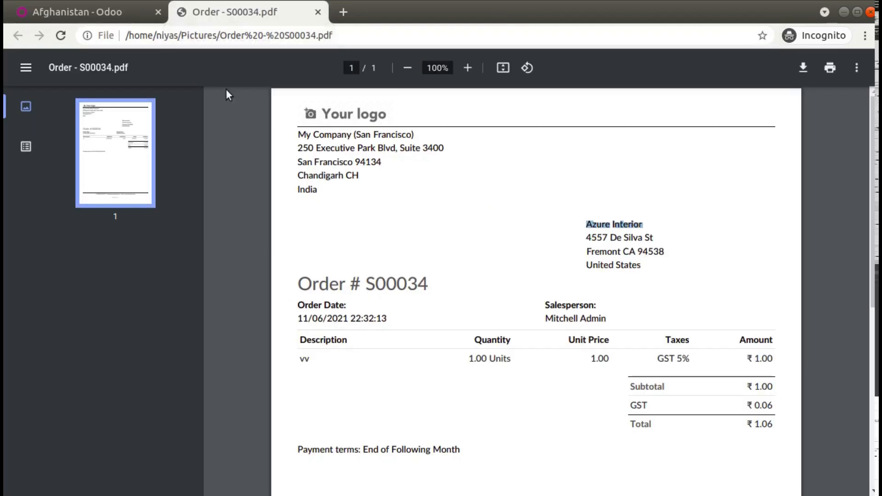
{"action": "left_click_drag", "start_coordinate": [297, 133], "coordinate": [349, 195]}
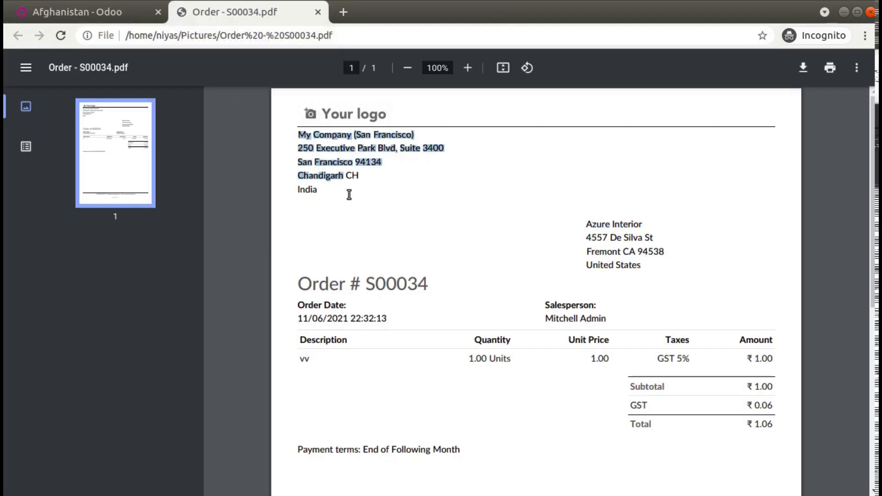
{"action": "left_click", "coordinate": [332, 197]}
{"action": "left_click_drag", "start_coordinate": [300, 175], "coordinate": [345, 176]}
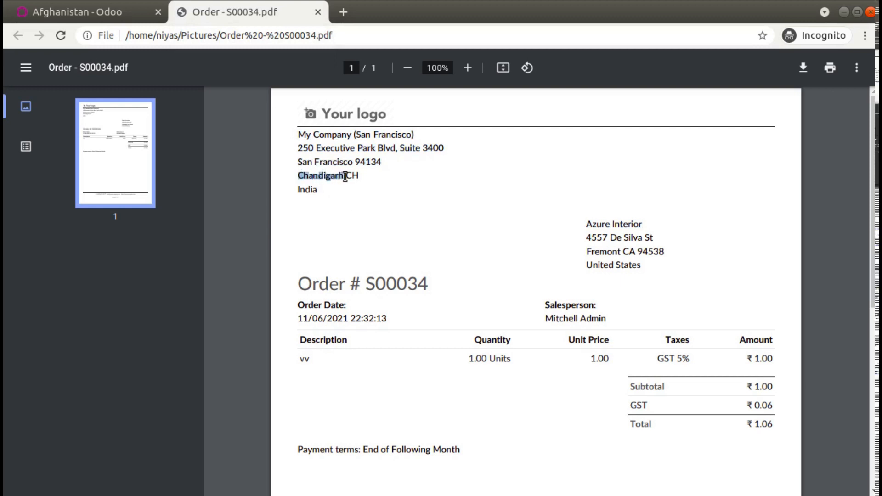
{"action": "left_click", "coordinate": [356, 177]}
{"action": "triple_click", "coordinate": [356, 176]}
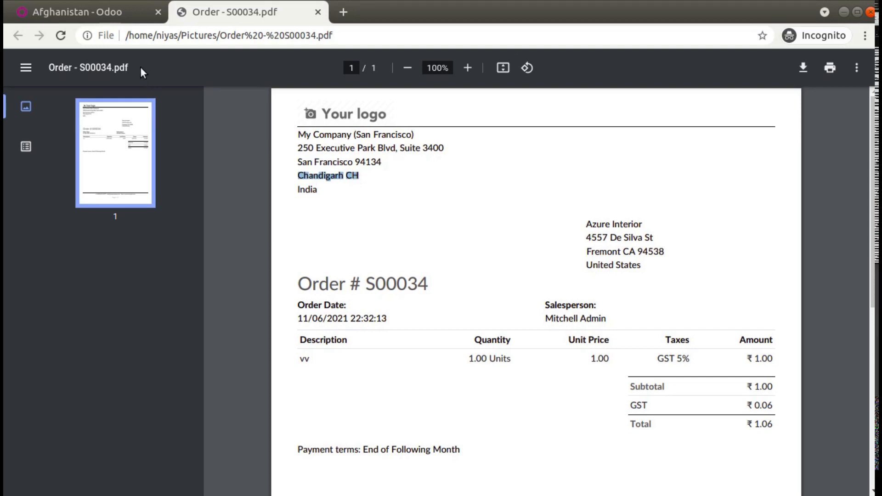
Return to the Countries list, search for "india" and open the India record
{"action": "left_click", "coordinate": [114, 17]}
{"action": "left_click", "coordinate": [48, 92]}
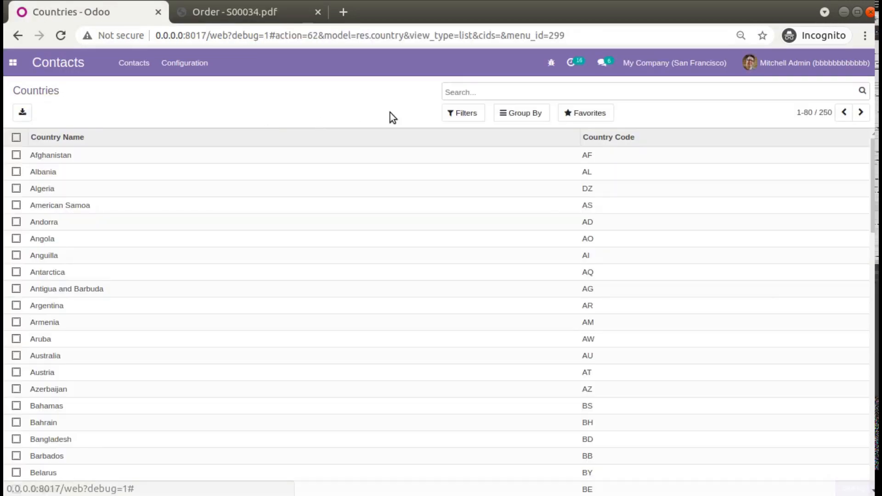
{"action": "left_click", "coordinate": [513, 88]}
{"action": "type", "text": "india"}
{"action": "key", "text": "Return"}
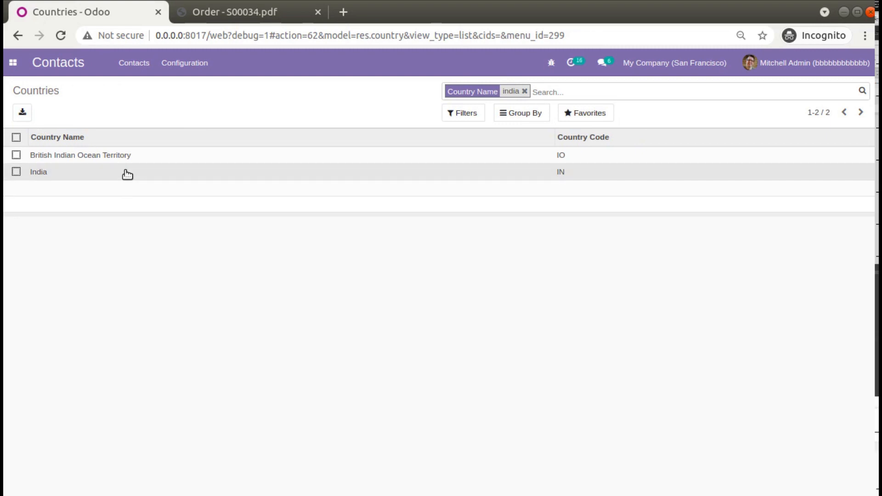
{"action": "left_click", "coordinate": [124, 172]}
Remove the %(state_name)s %(state_code)s line from India's Layout in Reports and save the record
{"action": "left_click", "coordinate": [28, 113]}
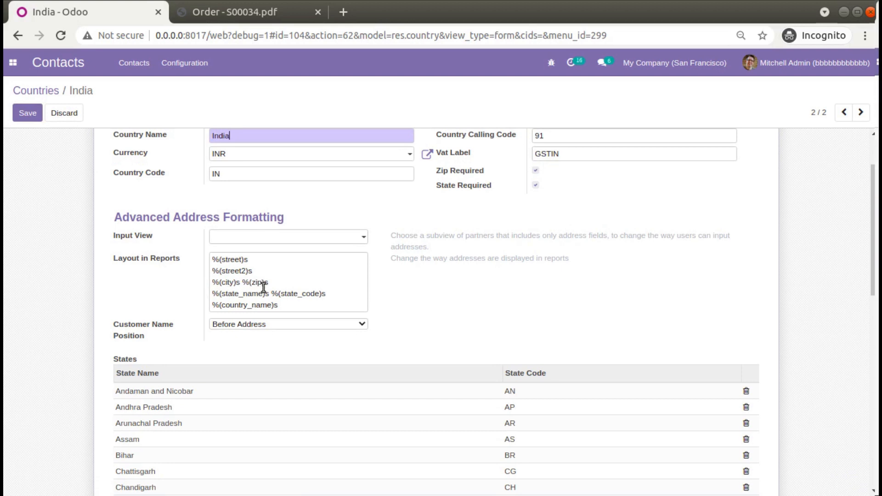
{"action": "triple_click", "coordinate": [305, 297]}
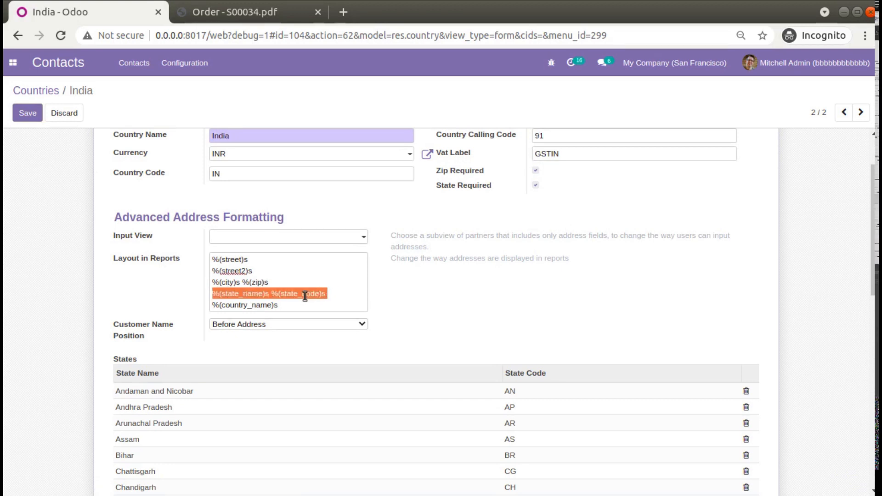
{"action": "key", "text": "BackSpace"}
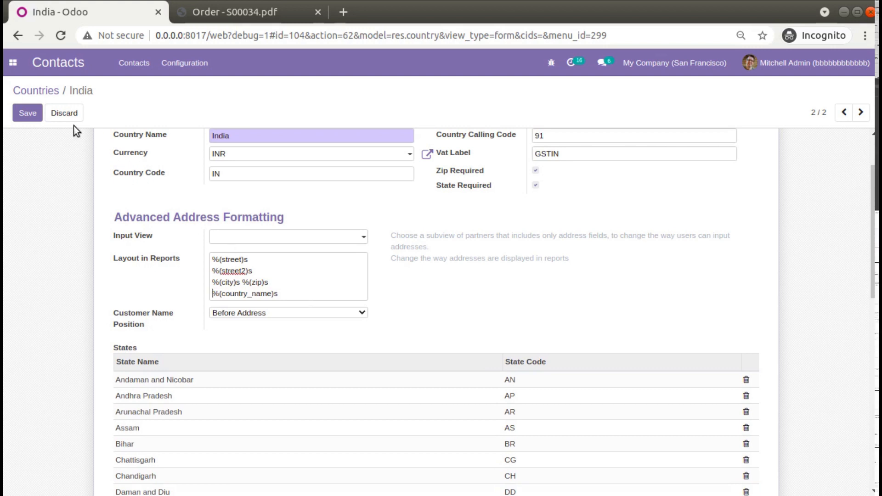
{"action": "left_click", "coordinate": [33, 116]}
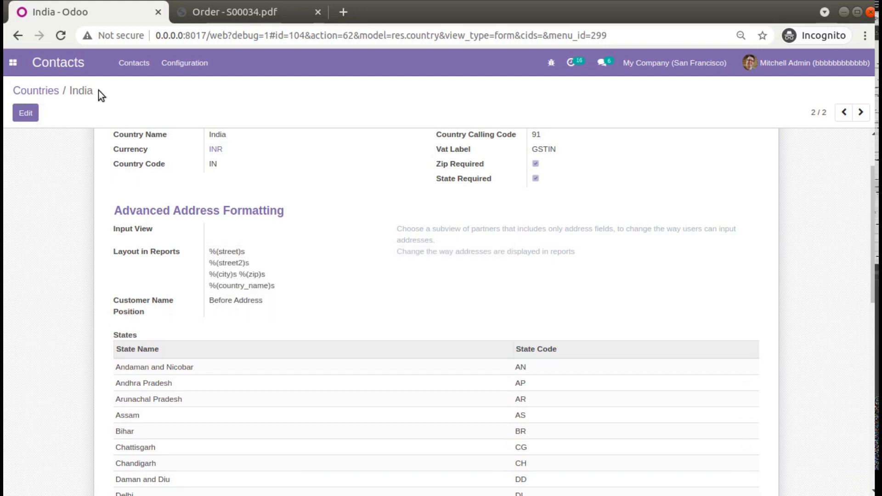
Duplicate the India record's browser tab and open the 11/06/2021 Azure Interior sales order from the Sales app in the copy
{"action": "right_click", "coordinate": [90, 10]}
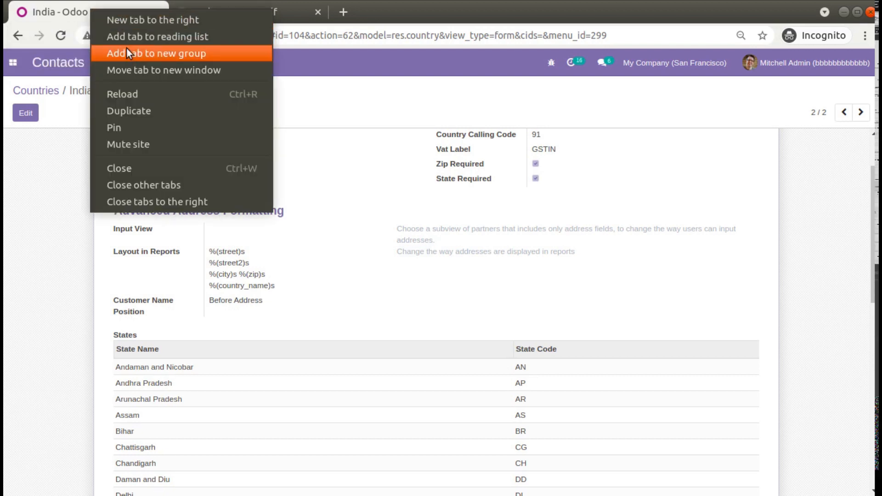
{"action": "left_click", "coordinate": [139, 110]}
{"action": "left_click", "coordinate": [412, 14]}
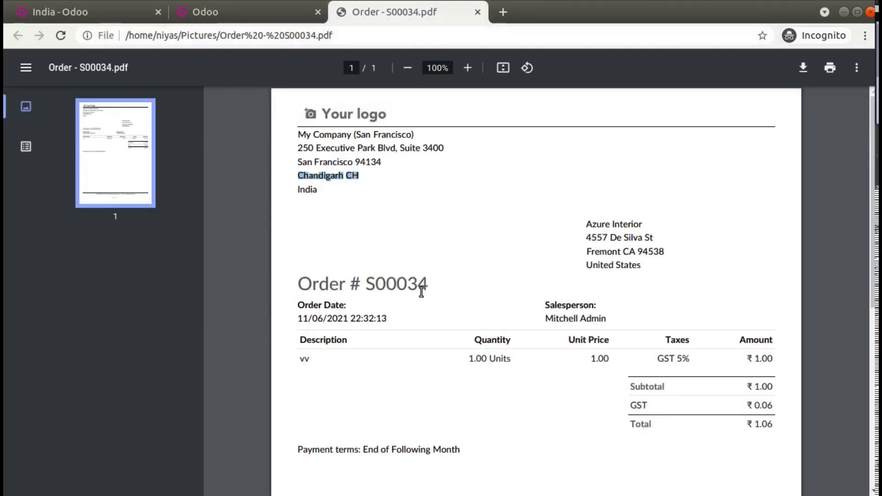
{"action": "left_click", "coordinate": [232, 13]}
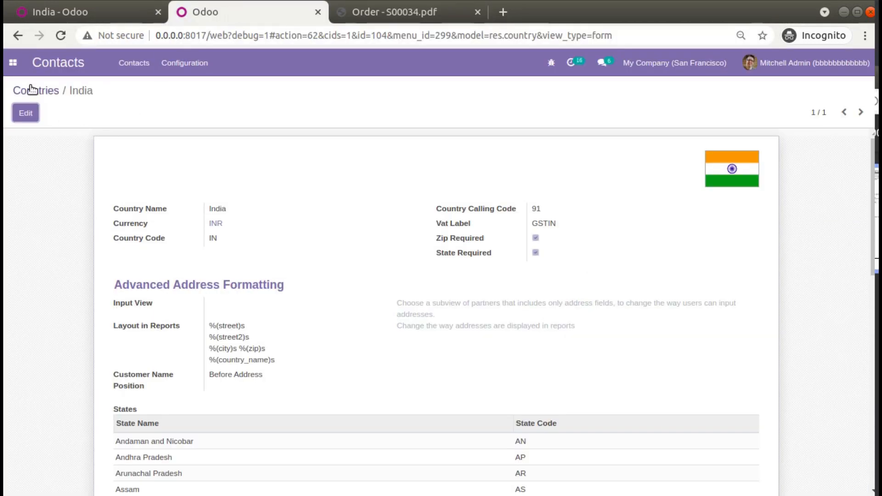
{"action": "left_click", "coordinate": [20, 66]}
{"action": "left_click", "coordinate": [28, 138]}
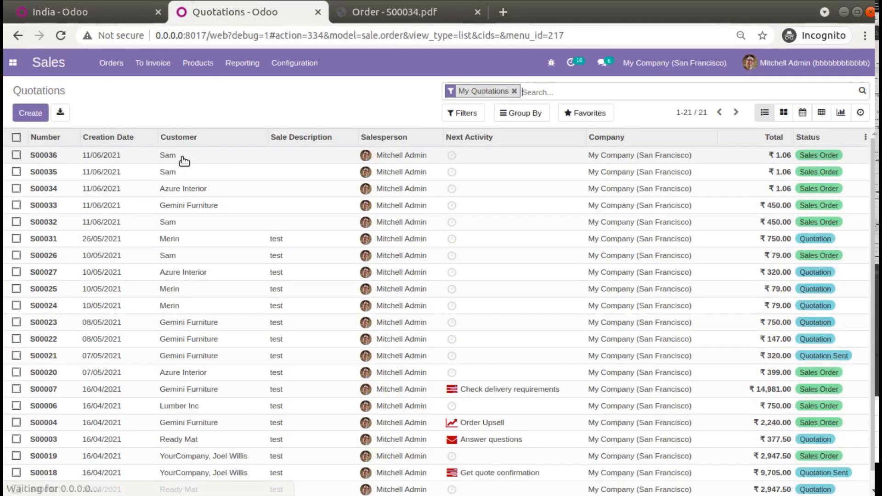
{"action": "left_click", "coordinate": [73, 189]}
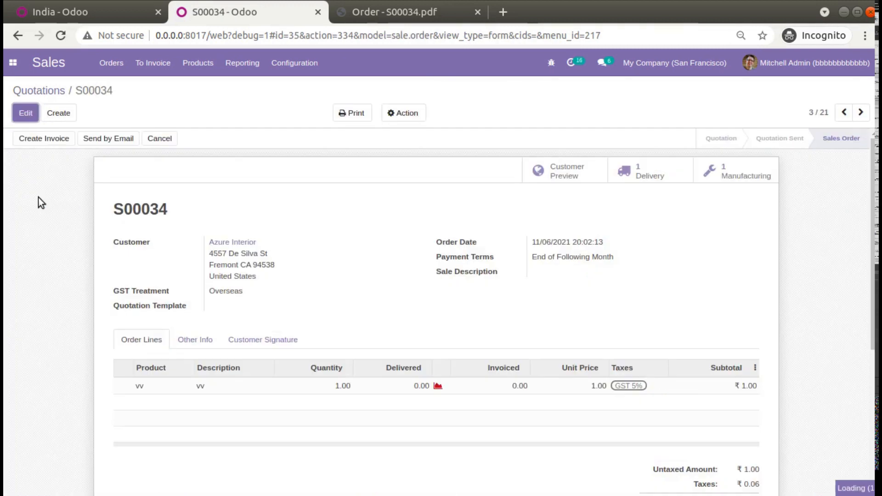
Print the Quotation / Order report for the Azure Interior order and open the downloaded PDF
{"action": "left_click", "coordinate": [352, 118]}
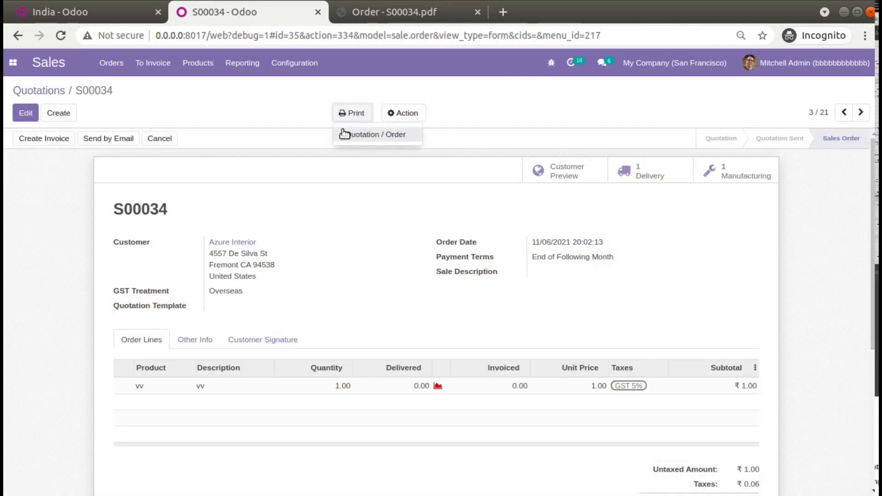
{"action": "left_click", "coordinate": [354, 136]}
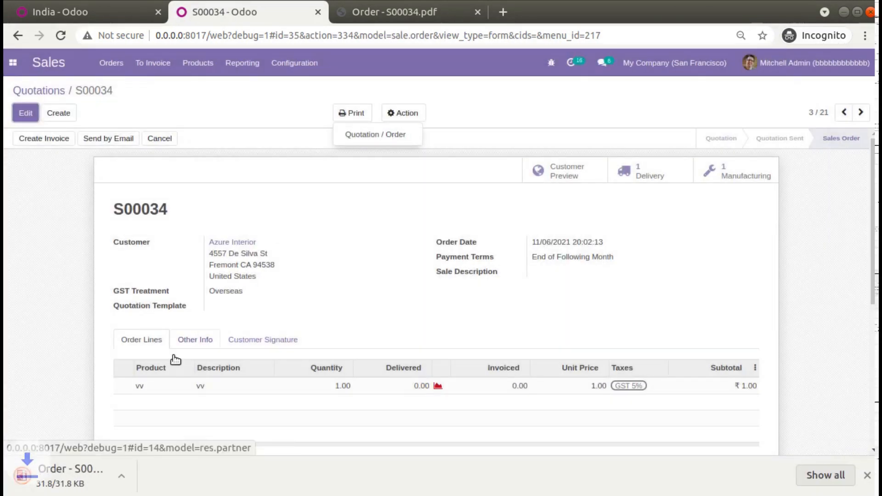
{"action": "left_click", "coordinate": [55, 477]}
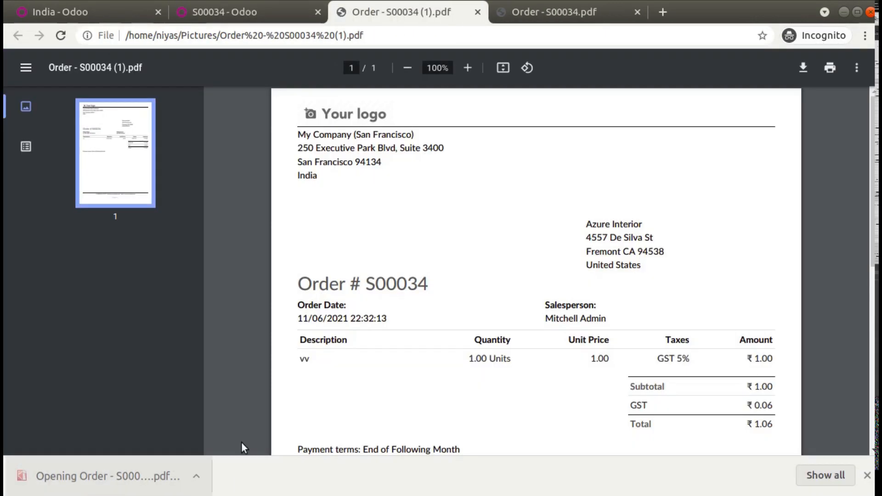
Compare the company address in the old and new order PDFs, then examine the customer address against India's report layout
{"action": "left_click", "coordinate": [545, 18]}
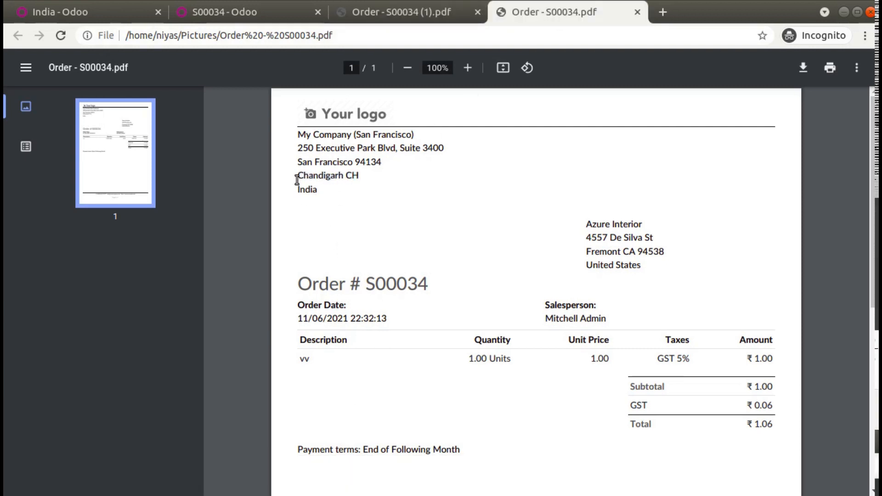
{"action": "left_click_drag", "start_coordinate": [298, 177], "coordinate": [357, 179]}
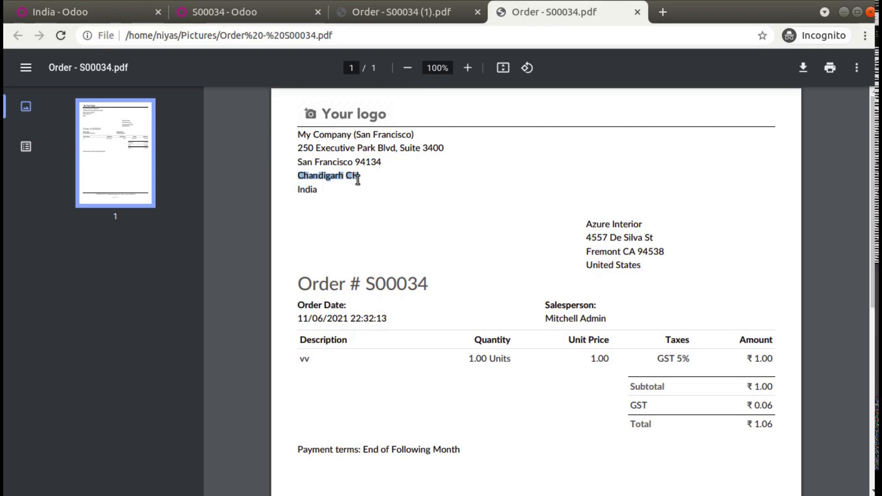
{"action": "left_click", "coordinate": [409, 11]}
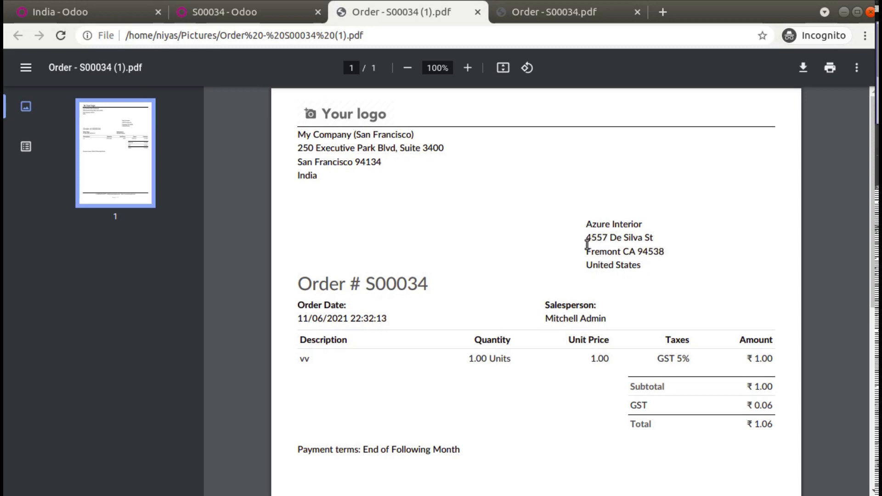
{"action": "left_click_drag", "start_coordinate": [584, 241], "coordinate": [609, 239]}
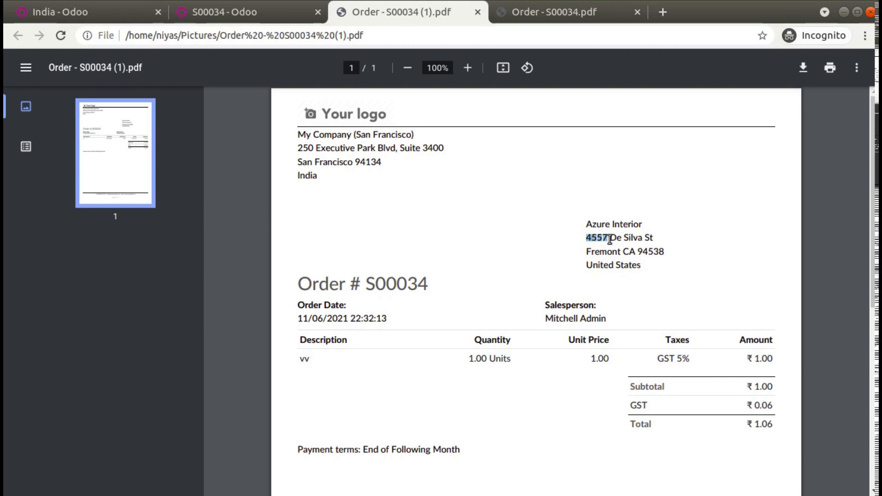
{"action": "left_click", "coordinate": [85, 21]}
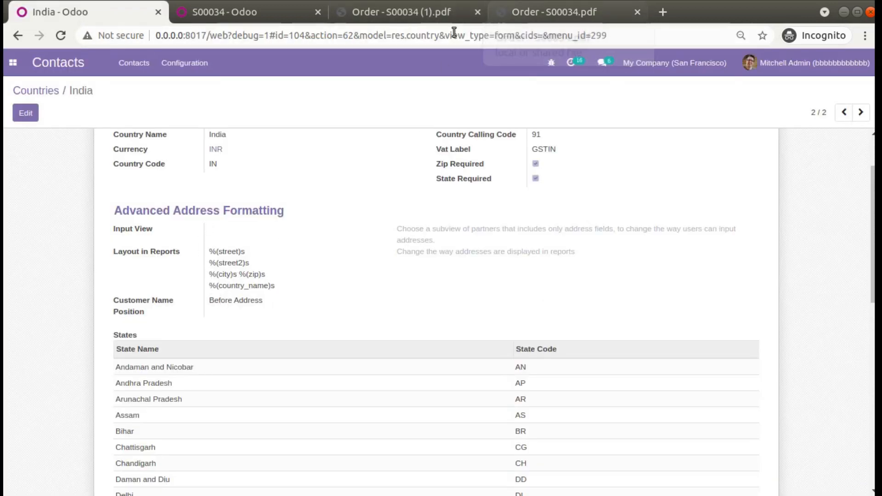
{"action": "left_click", "coordinate": [414, 14]}
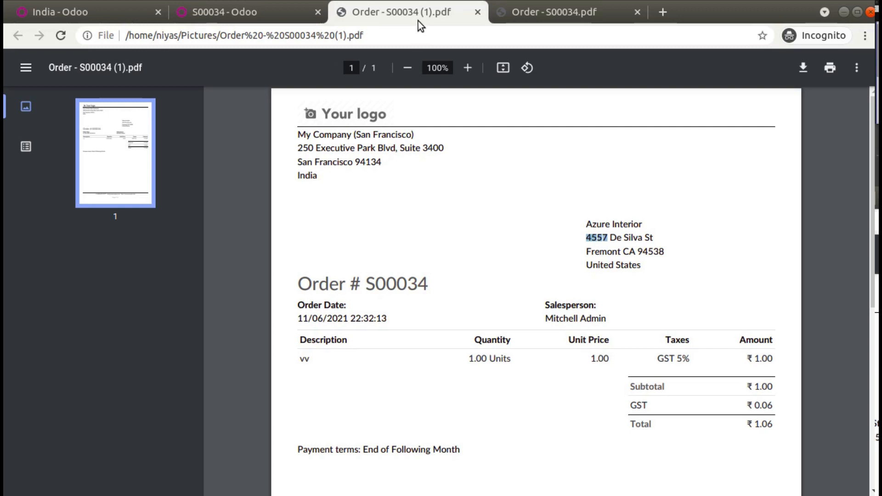
{"action": "double_click", "coordinate": [589, 265]}
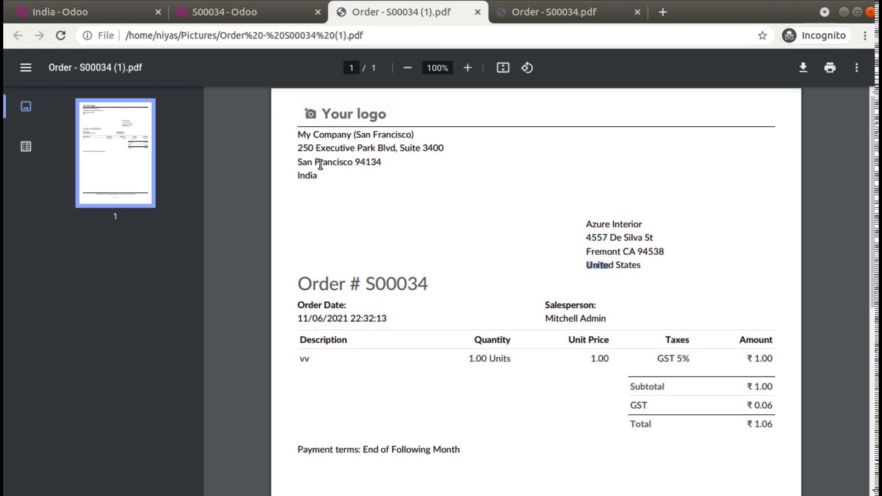
{"action": "left_click_drag", "start_coordinate": [299, 134], "coordinate": [588, 227]}
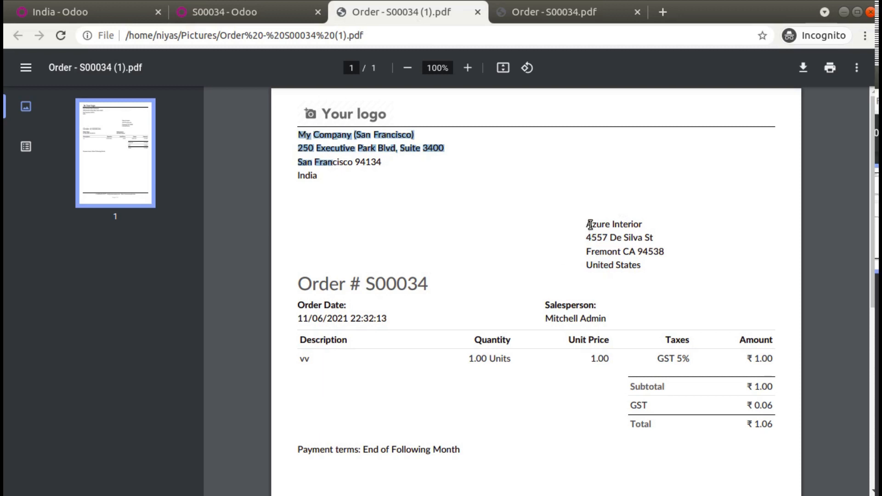
Return to the Countries list, search for "united" and open the United States record in edit mode
{"action": "left_click", "coordinate": [94, 19]}
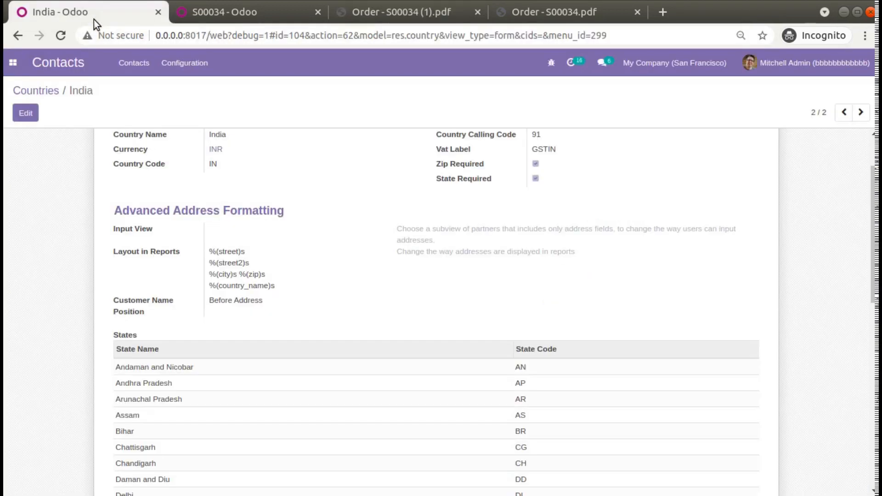
{"action": "left_click", "coordinate": [46, 89]}
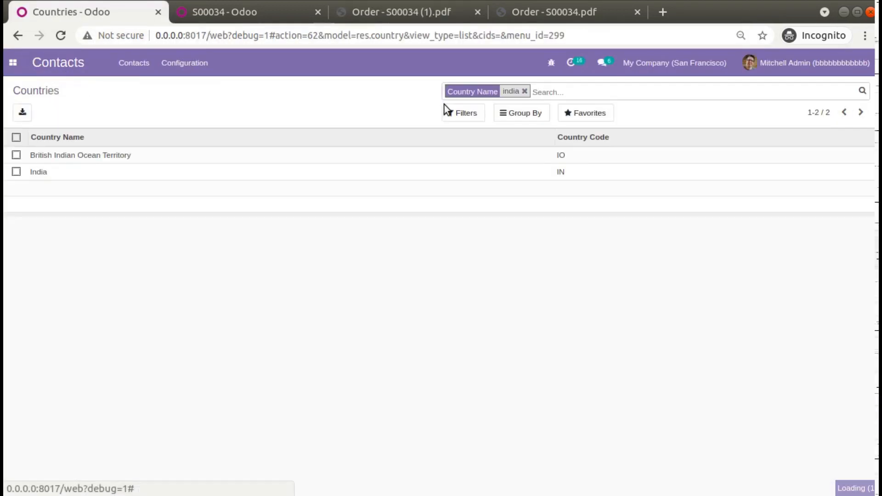
{"action": "left_click", "coordinate": [524, 91]}
{"action": "type", "text": "united"}
{"action": "key", "text": "BackSpace"}
{"action": "type", "text": "d"}
{"action": "key", "text": "Return"}
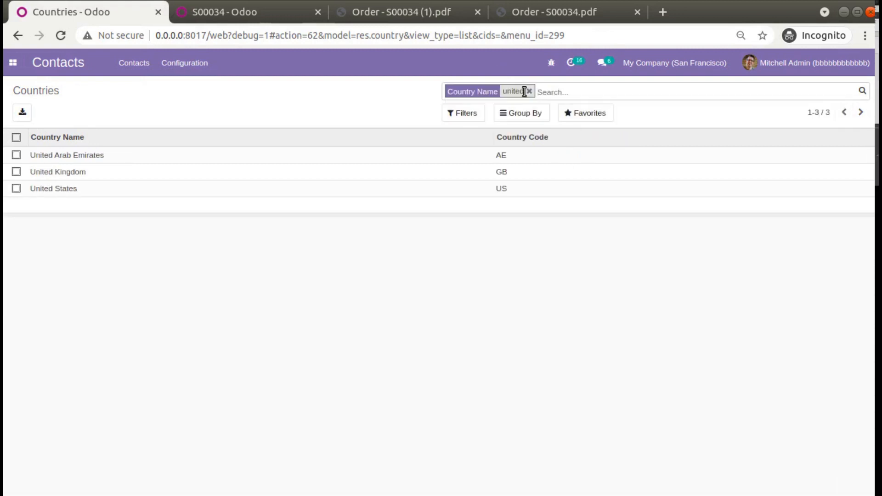
{"action": "left_click", "coordinate": [165, 189]}
{"action": "left_click", "coordinate": [25, 115]}
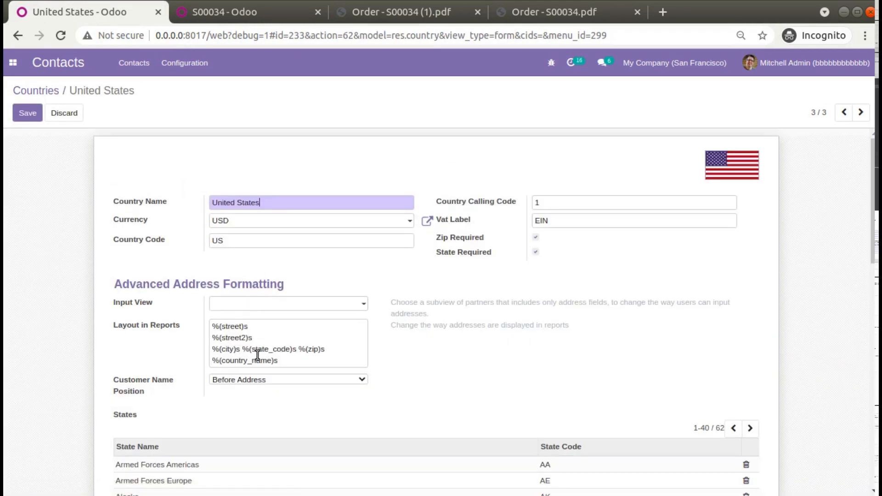
Remove the %(street2)s and %(city)s %(state_code)s %(zip)s lines from the United States Layout in Reports and save the record
{"action": "scroll", "coordinate": [225, 340], "scroll_direction": "down", "scroll_amount": 1}
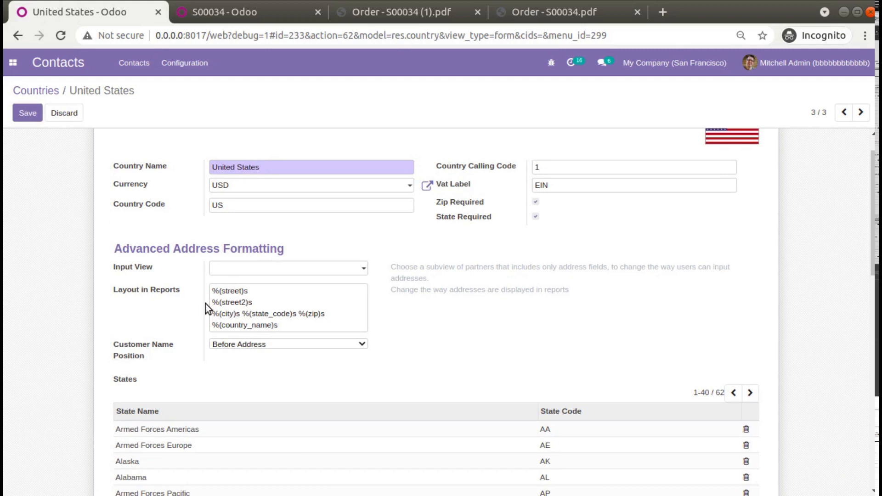
{"action": "left_click_drag", "start_coordinate": [212, 302], "coordinate": [340, 315]}
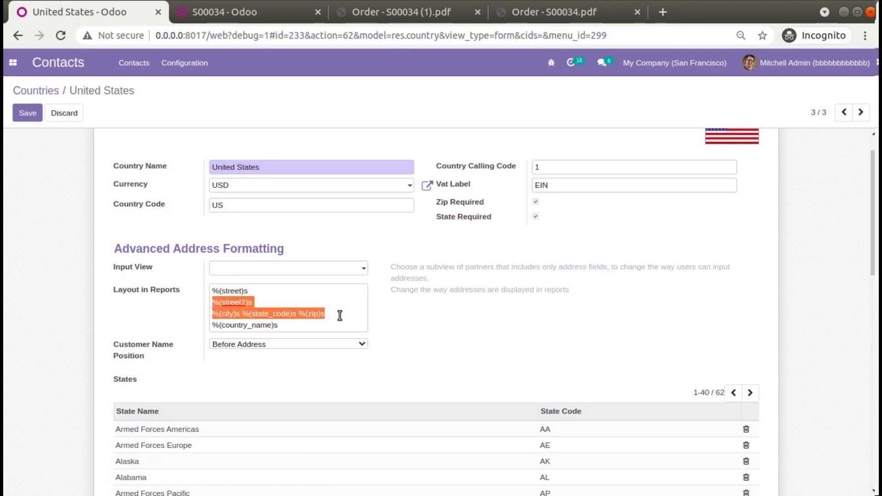
{"action": "key", "text": "BackSpace"}
{"action": "key", "text": "BackSpace"}
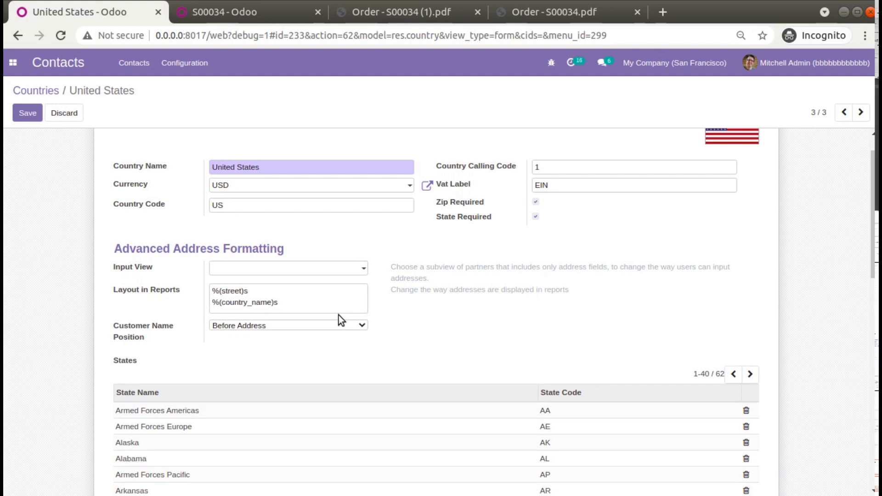
{"action": "left_click", "coordinate": [28, 115]}
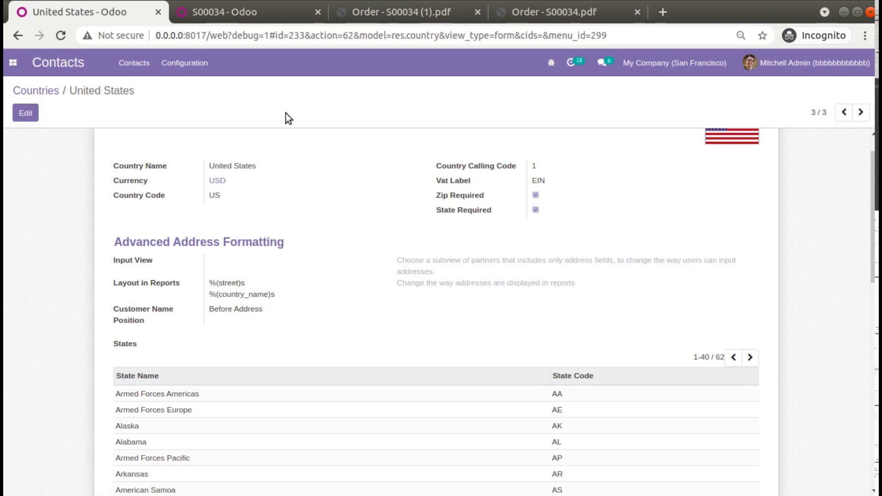
Print the Azure Interior order again and check the customer and company addresses in the new PDF
{"action": "left_click", "coordinate": [229, 14]}
{"action": "left_click", "coordinate": [370, 135]}
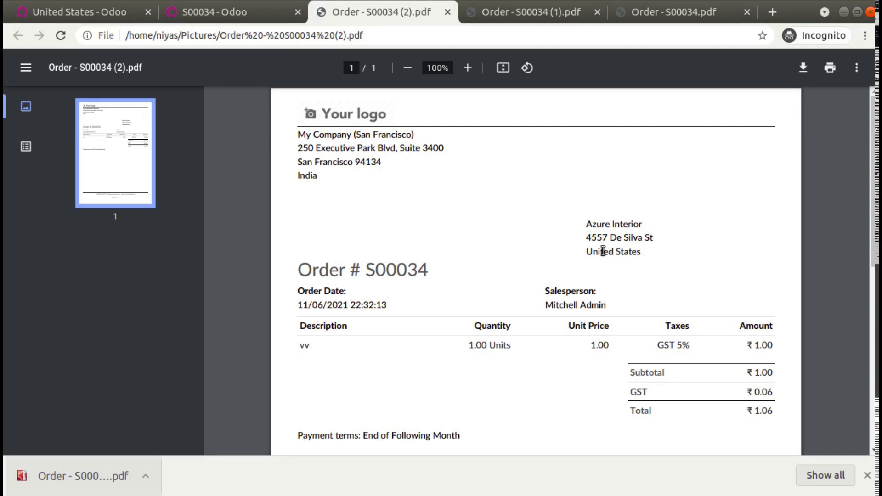
{"action": "left_click", "coordinate": [113, 19]}
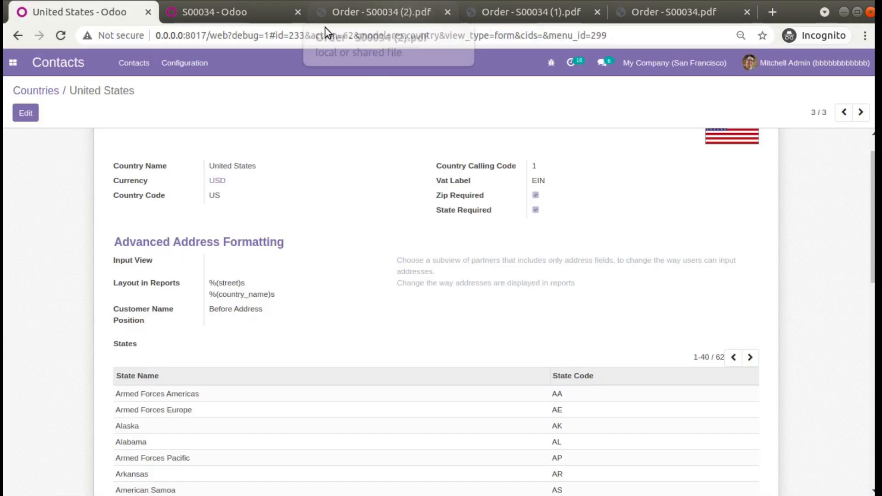
{"action": "left_click", "coordinate": [263, 16]}
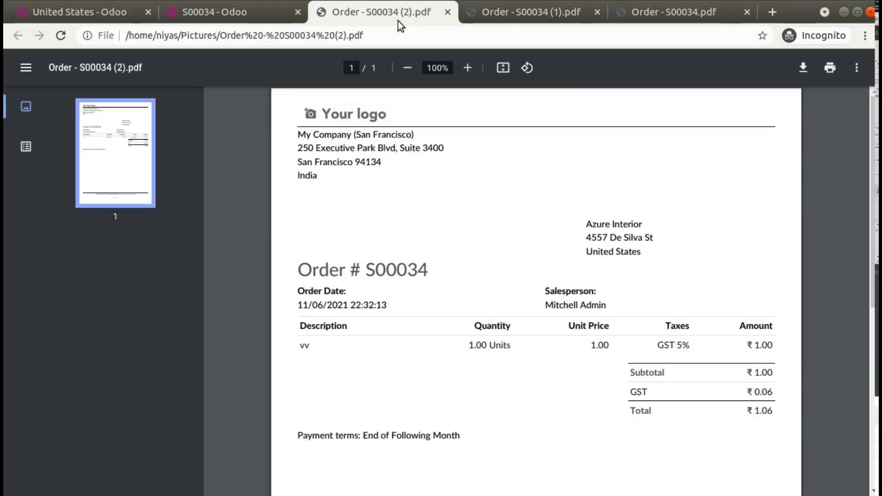
{"action": "left_click", "coordinate": [398, 16]}
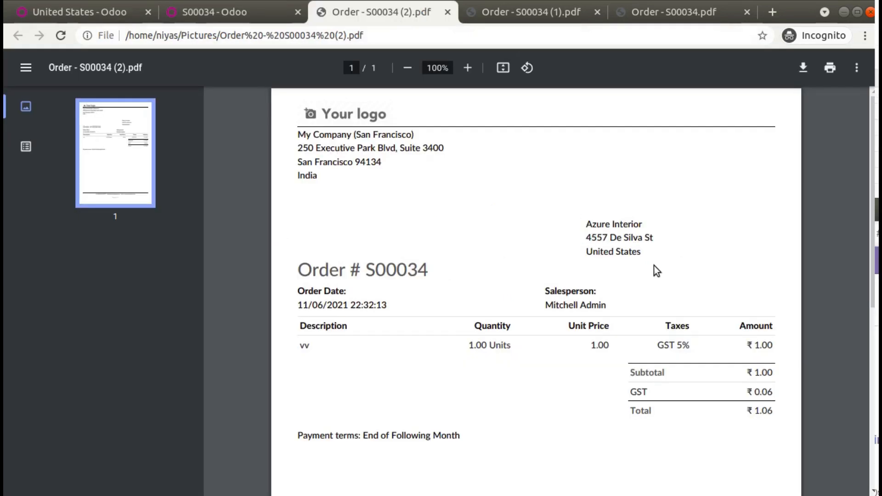
{"action": "left_click_drag", "start_coordinate": [299, 134], "coordinate": [325, 175]}
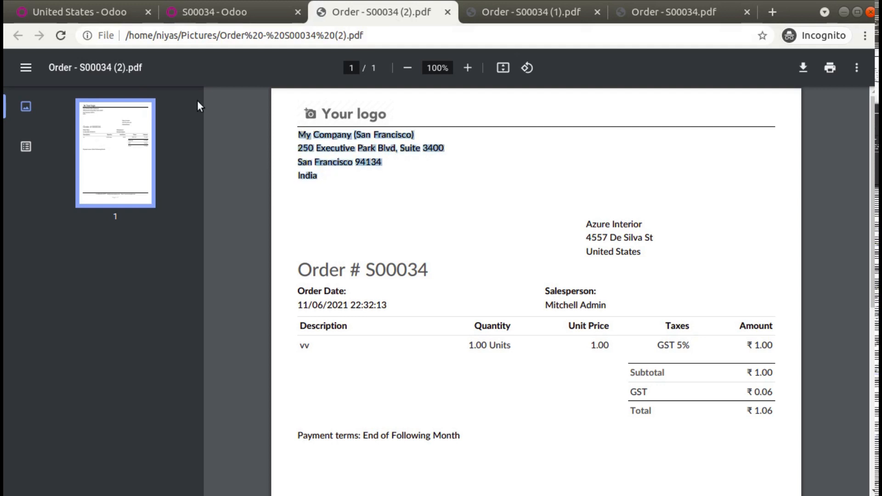
Set the United States Customer Name Position to After Address and save the record
{"action": "left_click", "coordinate": [101, 20]}
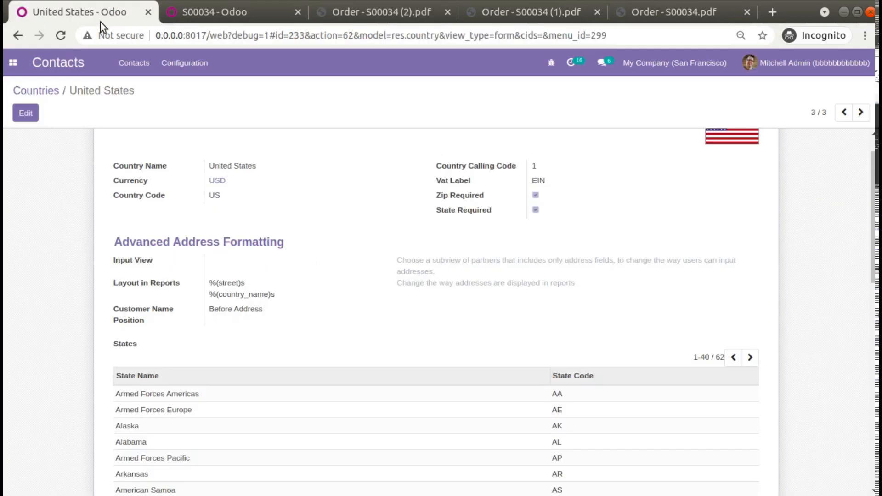
{"action": "left_click", "coordinate": [30, 119]}
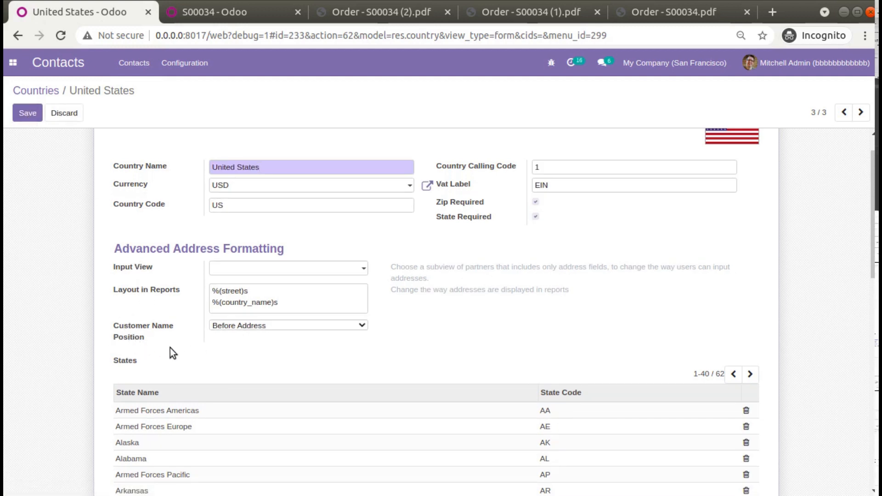
{"action": "left_click", "coordinate": [229, 328]}
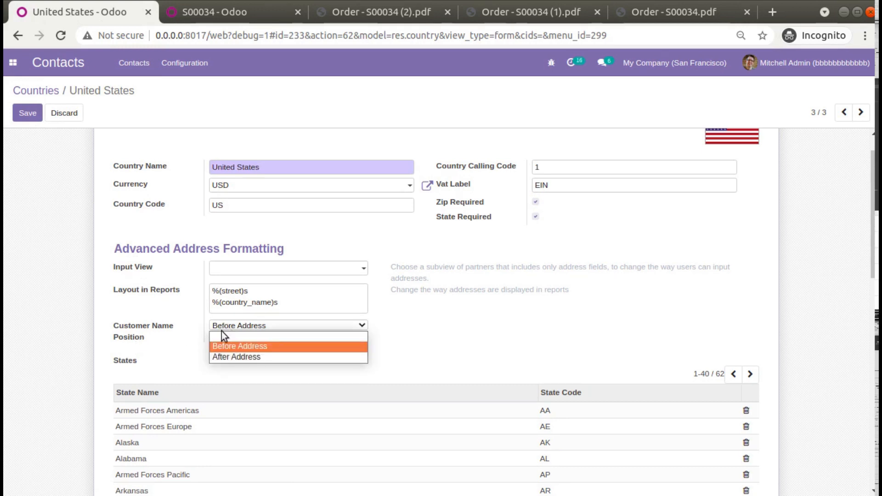
{"action": "left_click", "coordinate": [225, 357]}
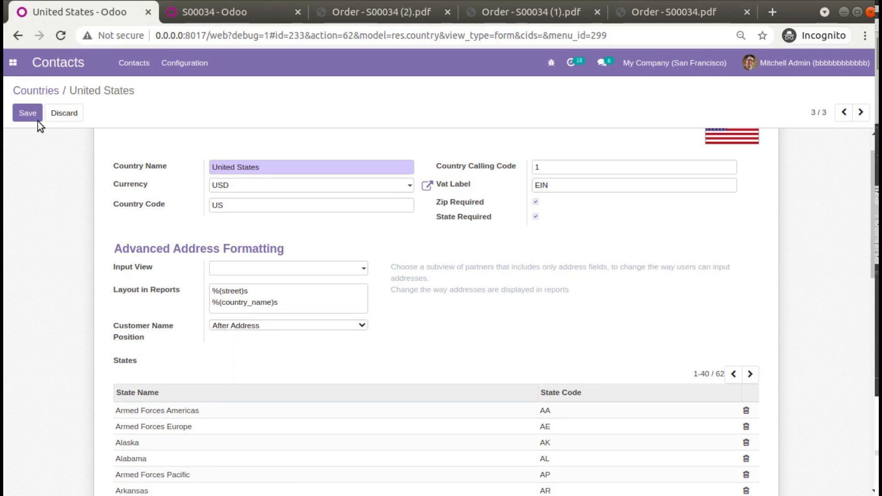
{"action": "left_click", "coordinate": [27, 115]}
Check the customer name's place in the previous order PDF, print S00034 again and compare the name's position in the new one
{"action": "left_click", "coordinate": [393, 14]}
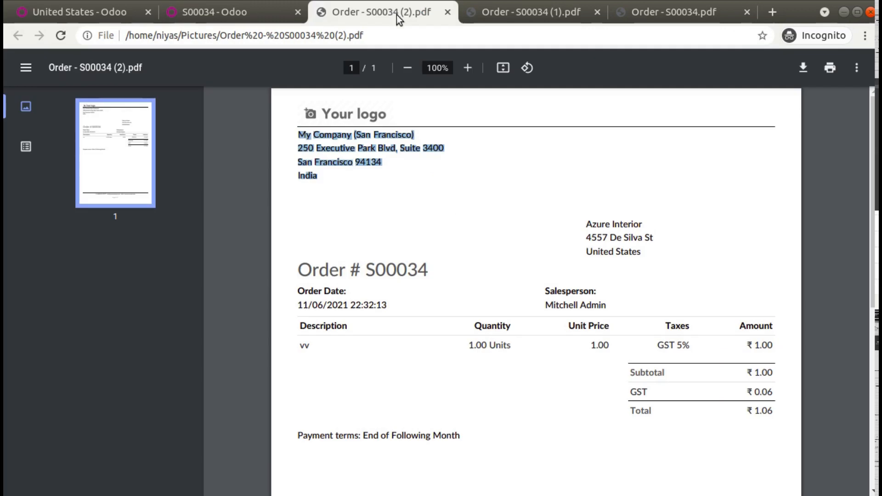
{"action": "triple_click", "coordinate": [591, 225]}
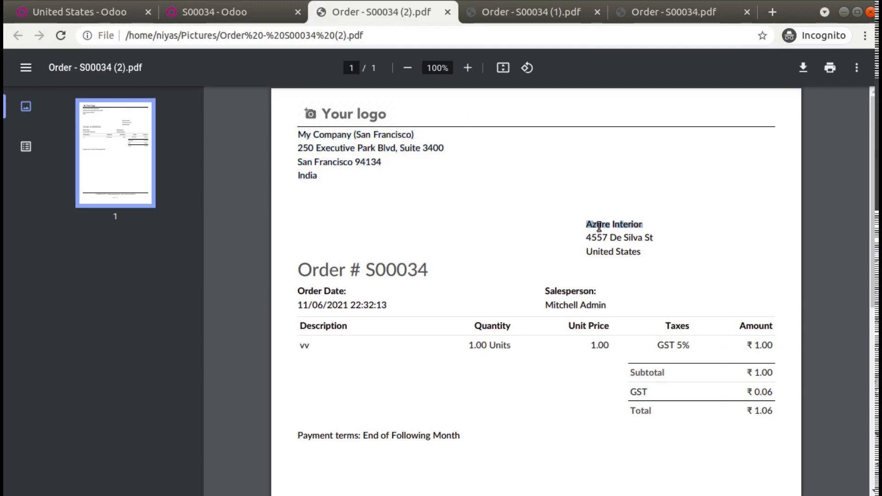
{"action": "left_click", "coordinate": [255, 14]}
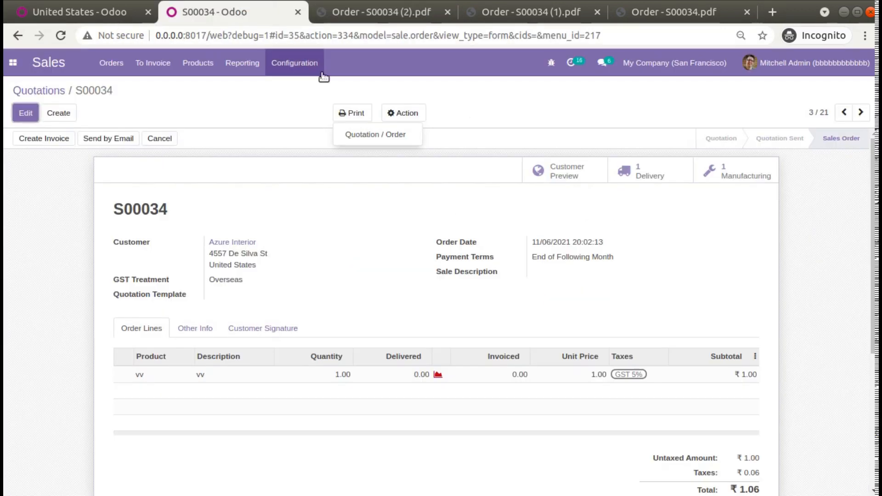
{"action": "left_click", "coordinate": [369, 134]}
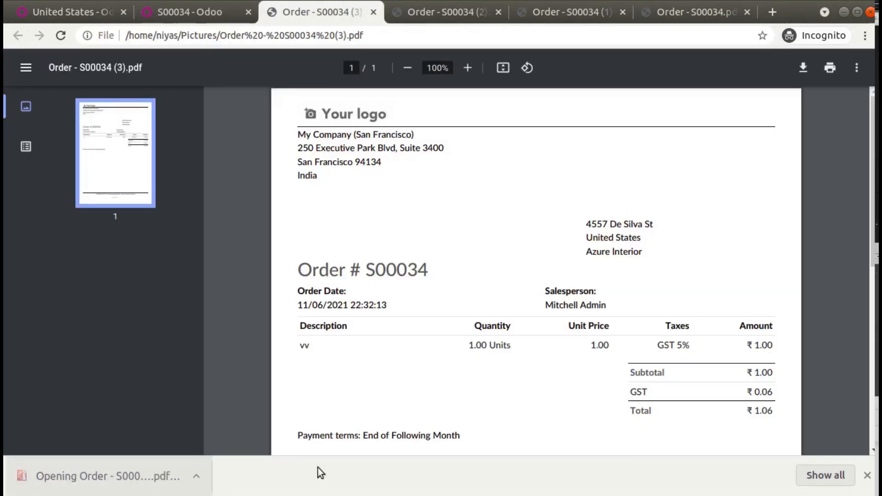
{"action": "left_click_drag", "start_coordinate": [585, 252], "coordinate": [648, 256]}
Set the United States Customer Name Position back to Before Address and save the record
{"action": "left_click", "coordinate": [96, 11]}
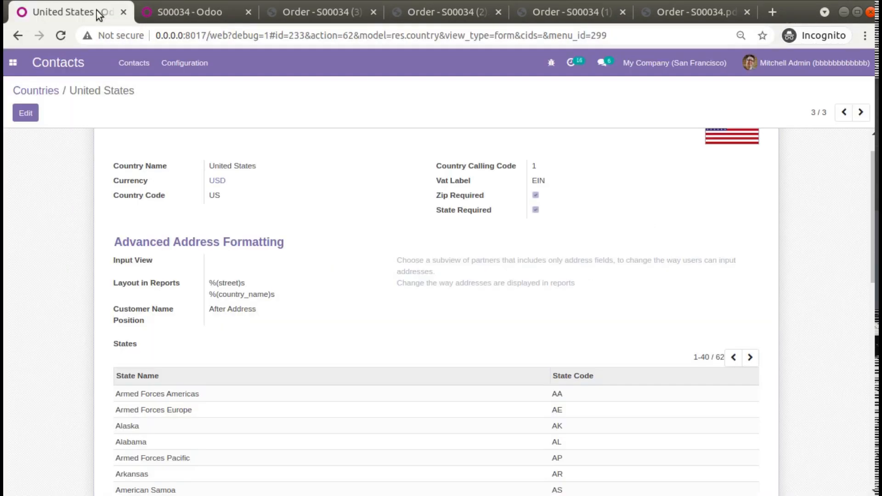
{"action": "left_click", "coordinate": [25, 117]}
{"action": "left_click", "coordinate": [251, 326]}
{"action": "left_click", "coordinate": [249, 345]}
{"action": "left_click", "coordinate": [28, 115]}
Examine the address formatting of the United Kingdom record, and that of Angola opened in edit mode from the unfiltered Countries list
{"action": "left_click", "coordinate": [35, 91]}
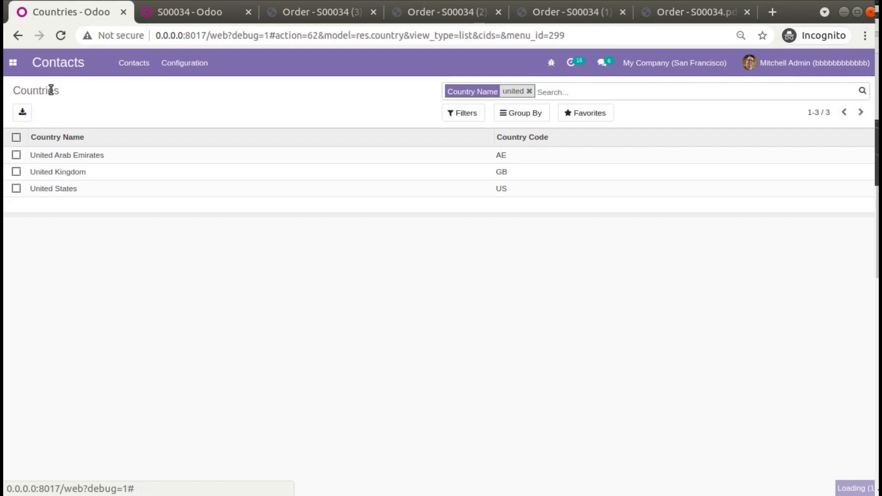
{"action": "left_click", "coordinate": [94, 169]}
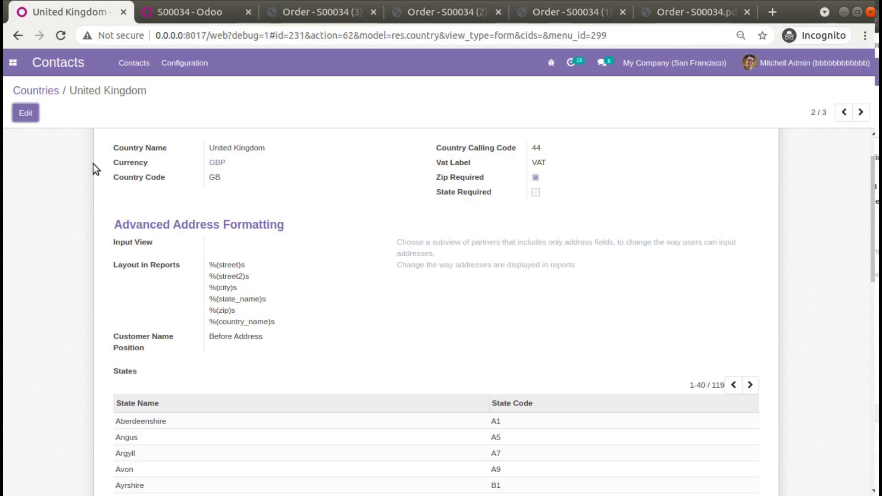
{"action": "left_click", "coordinate": [172, 58]}
{"action": "left_click", "coordinate": [197, 147]}
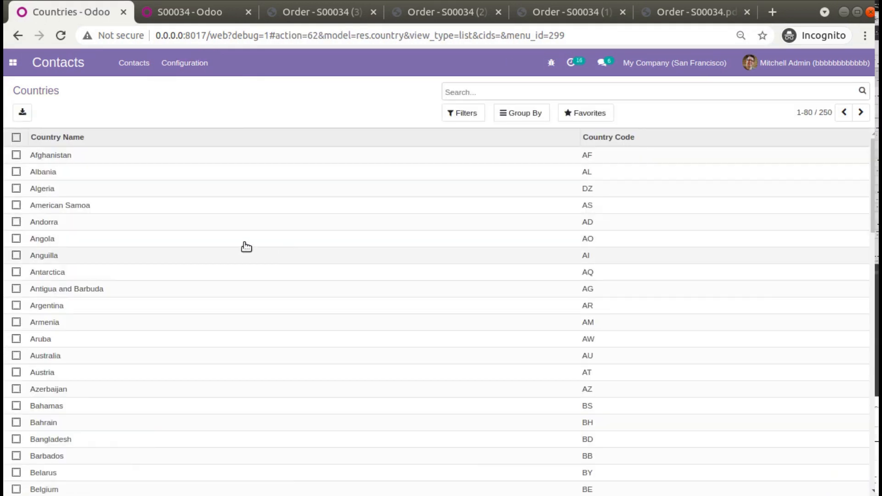
{"action": "left_click", "coordinate": [245, 243]}
{"action": "left_click", "coordinate": [29, 112]}
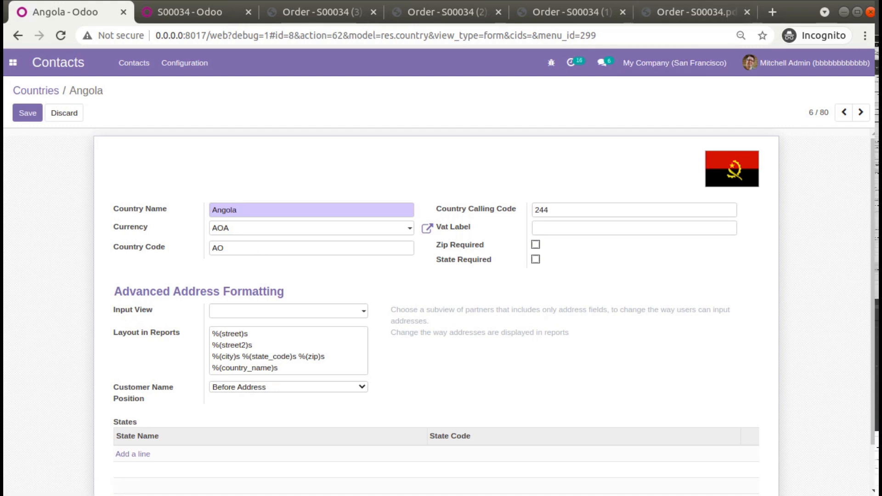
{"action": "left_click", "coordinate": [781, 2]}
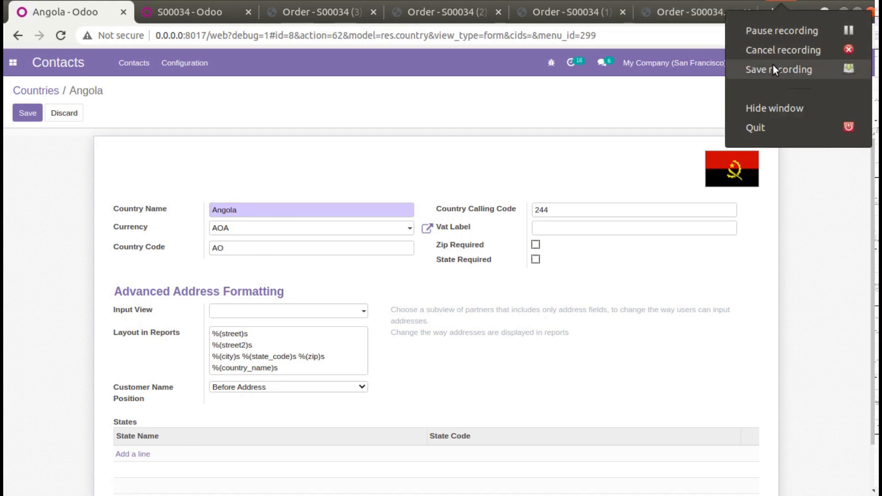